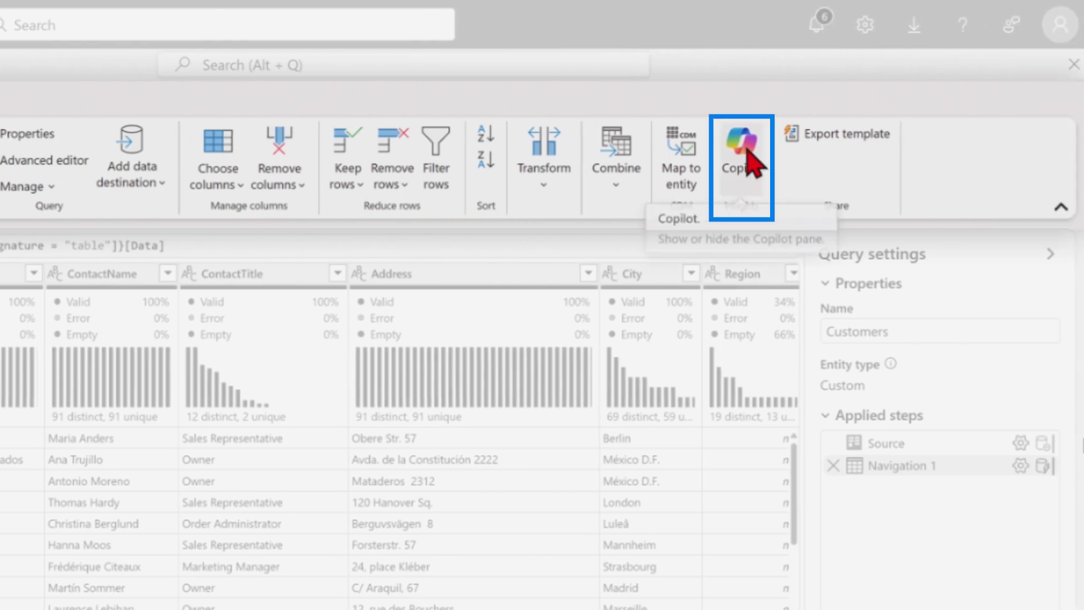
# Have Copilot keep only the USA customers (13 rows), then begin a customer-count prompt
pyautogui.click(744, 161)
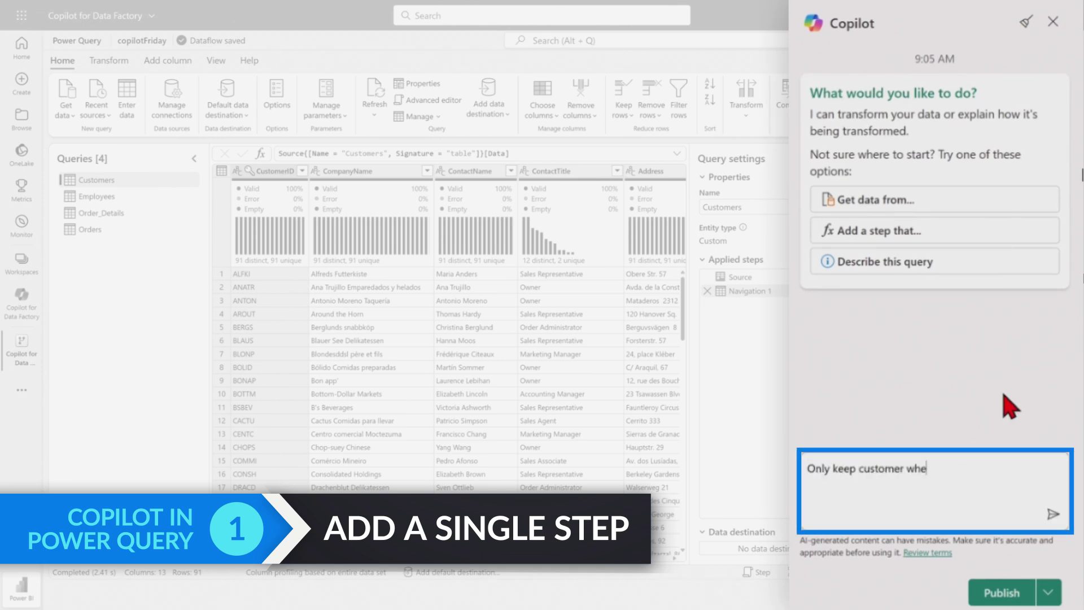
pyautogui.write('ls USA')
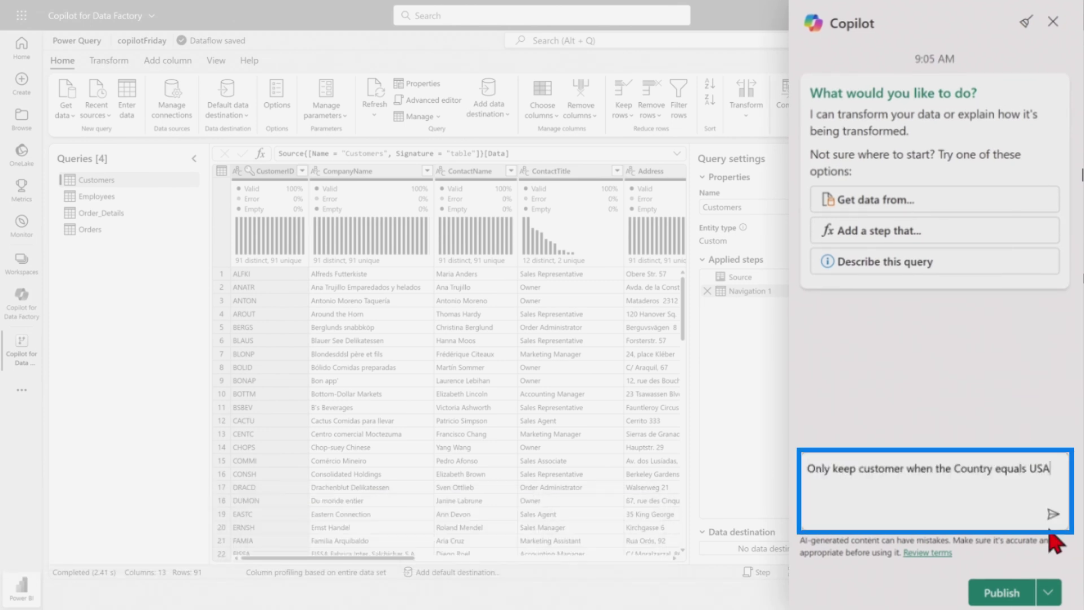
pyautogui.click(1052, 514)
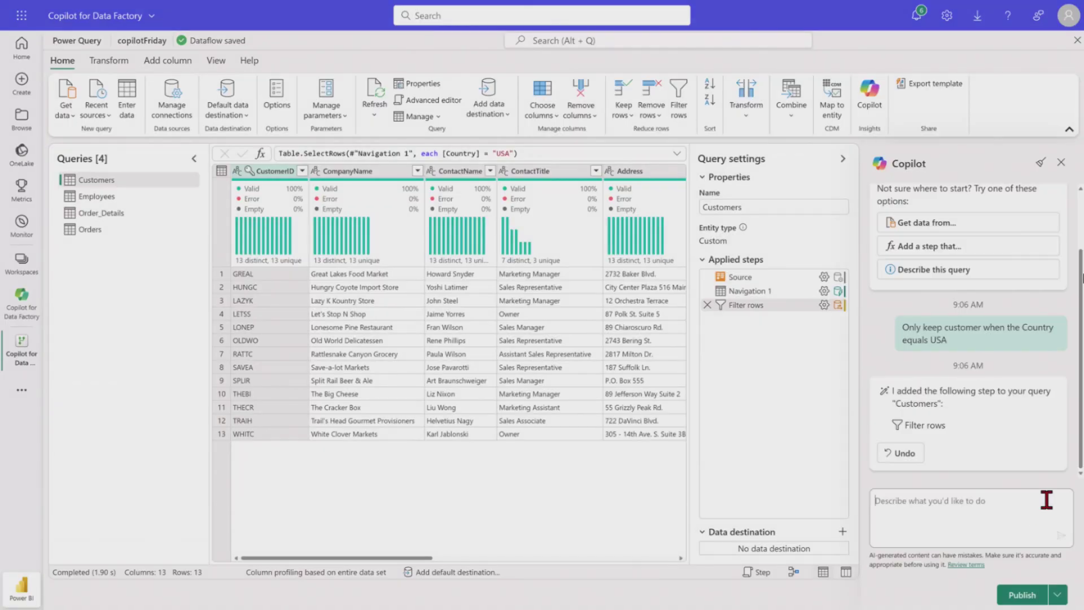
pyautogui.click(1046, 499)
pyautogui.write('Count the total number of customer')
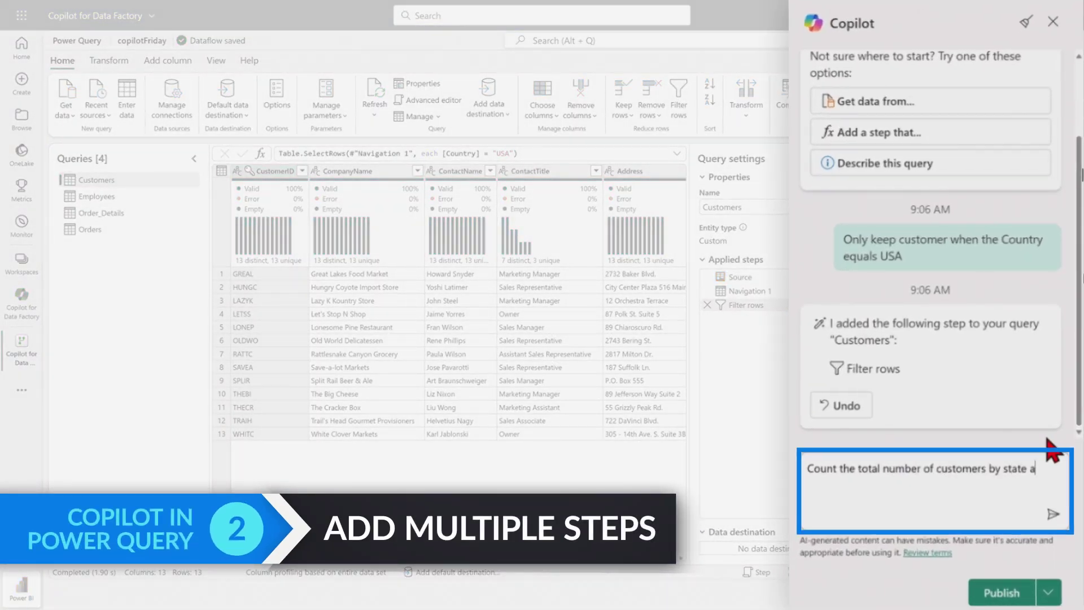
# Submit the count-customers-by-state, top-3 request, leaving OR 4, WA 3, MT 1
pyautogui.click(1051, 515)
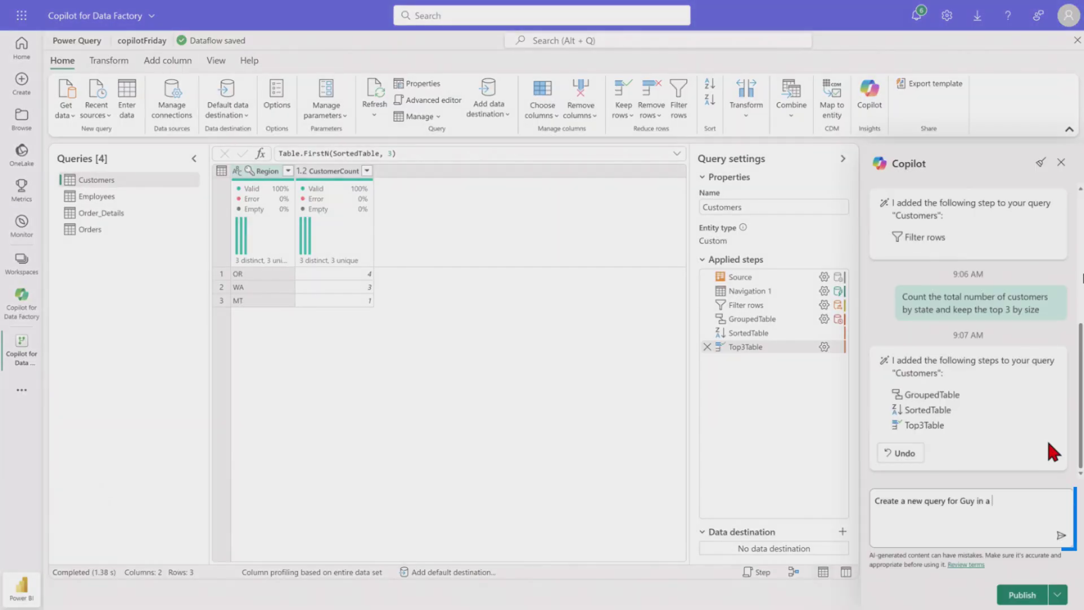
# Ask Copilot for a new query of nine Star Wars-inspired video titles, then start a calendar-table prompt
pyautogui.write(' by Star Wars')
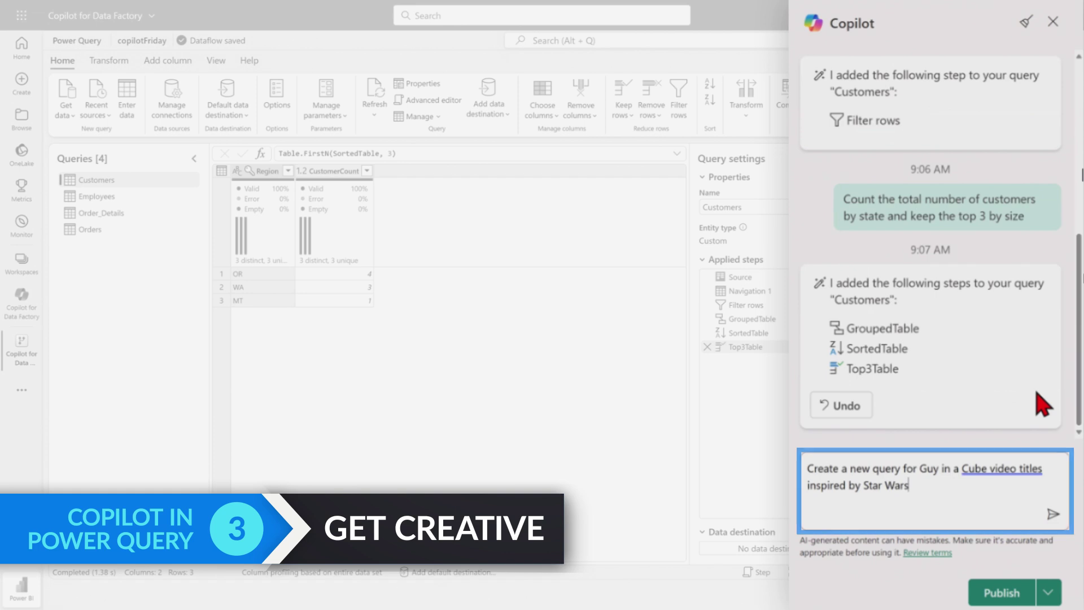
pyautogui.click(1052, 515)
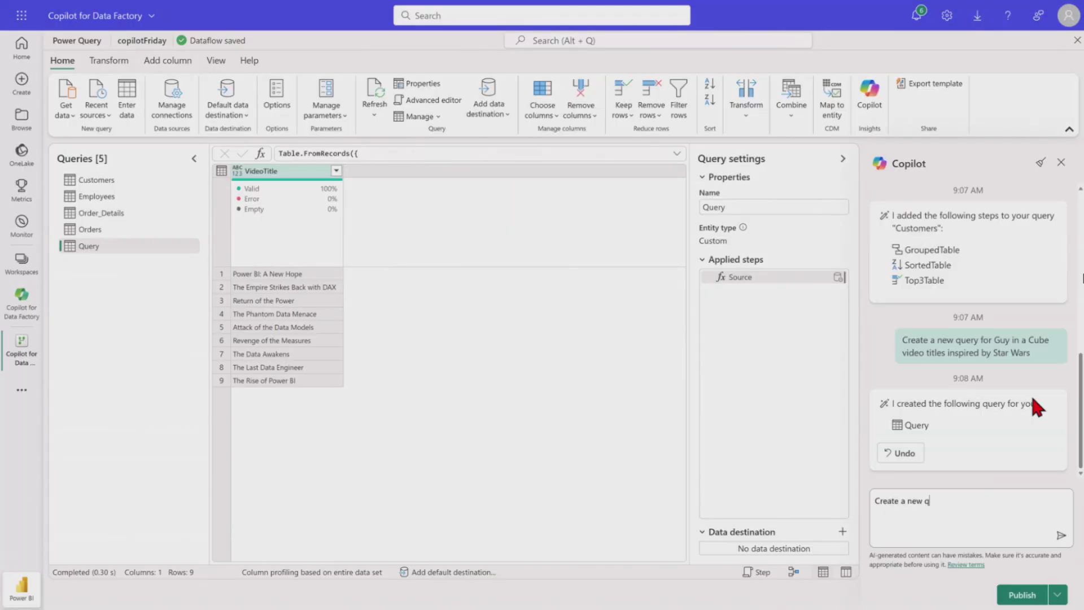
pyautogui.write('uery that is a calendar table starting')
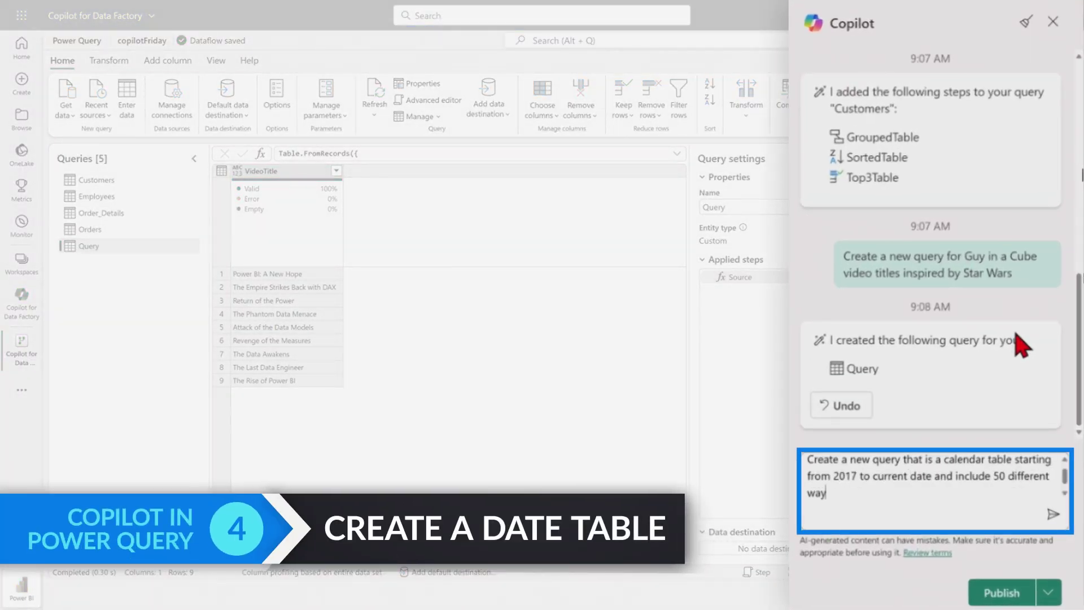
pyautogui.write('data by date. Make sure all columns are properly casted too.')
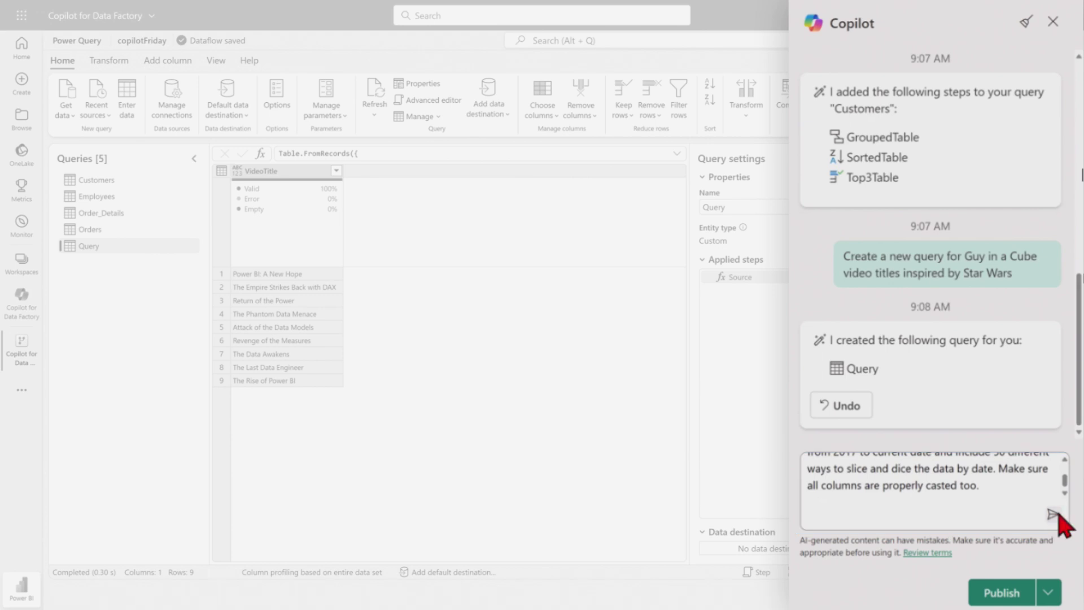
# Submit the calendar-table request, generating Query (2) with dates from 2017 and 49 typed columns
pyautogui.click(1054, 514)
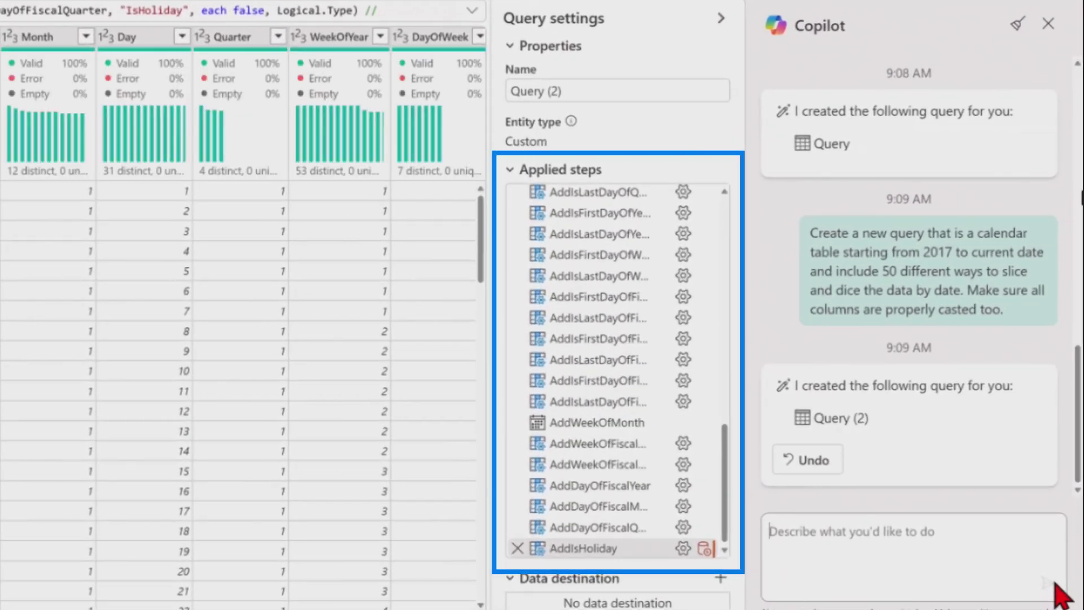
pyautogui.moveTo(724, 480); pyautogui.dragTo(754, 239)
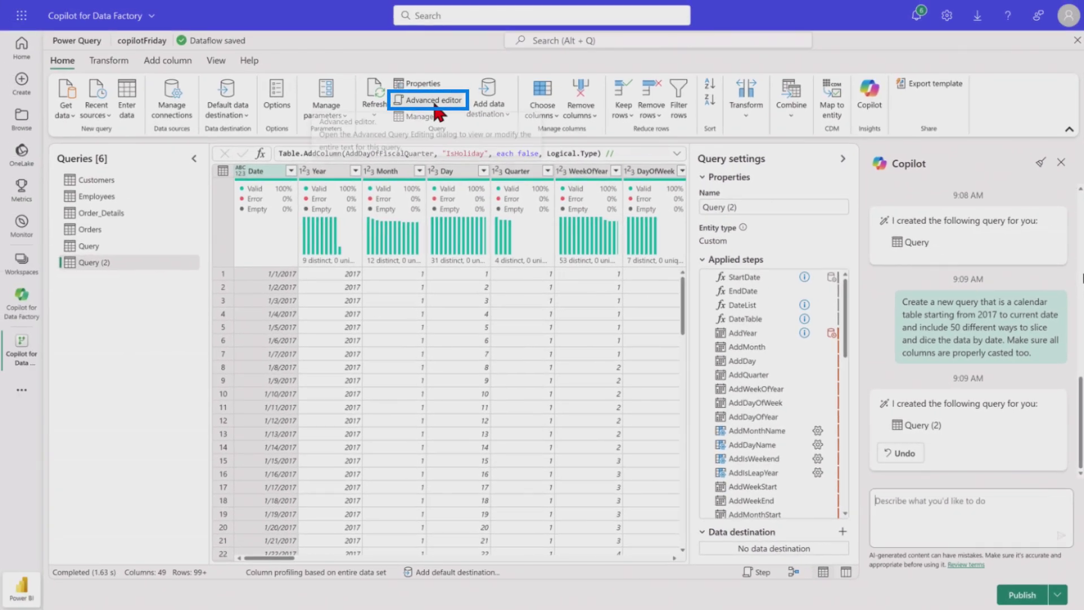
pyautogui.click(434, 102)
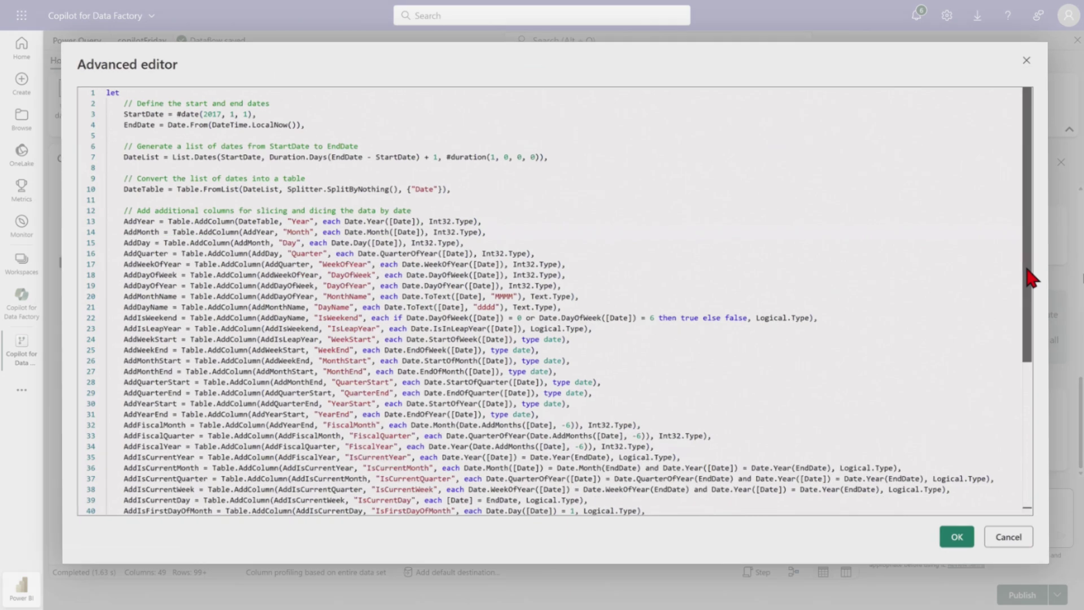
pyautogui.scroll(-2, 1041, 292)
pyautogui.moveTo(1041, 292); pyautogui.dragTo(1029, 343)
pyautogui.scroll(-1, 1030, 344)
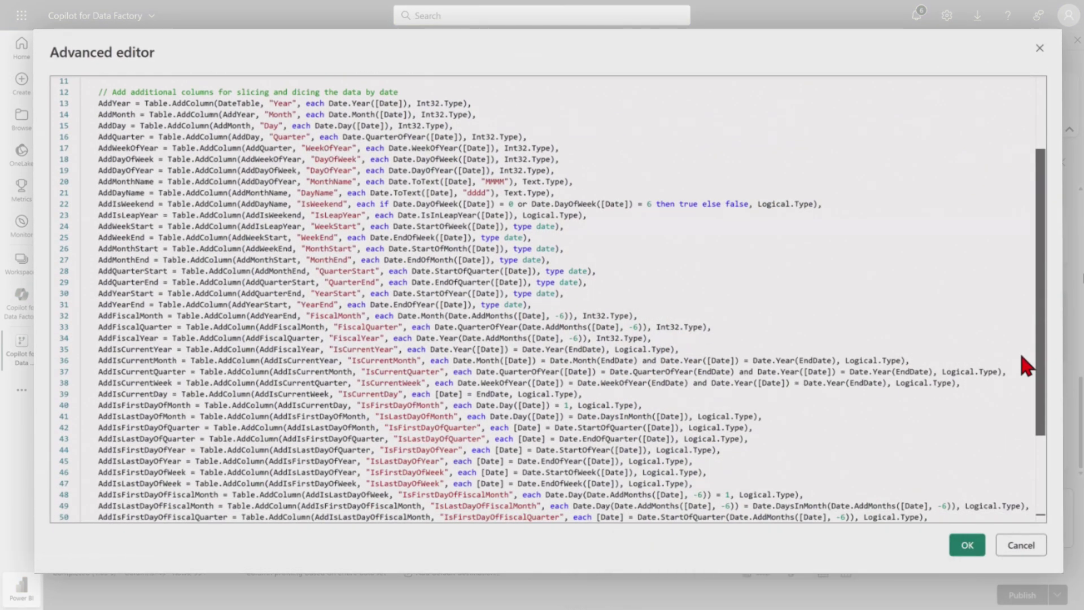
pyautogui.scroll(-2, 1030, 388)
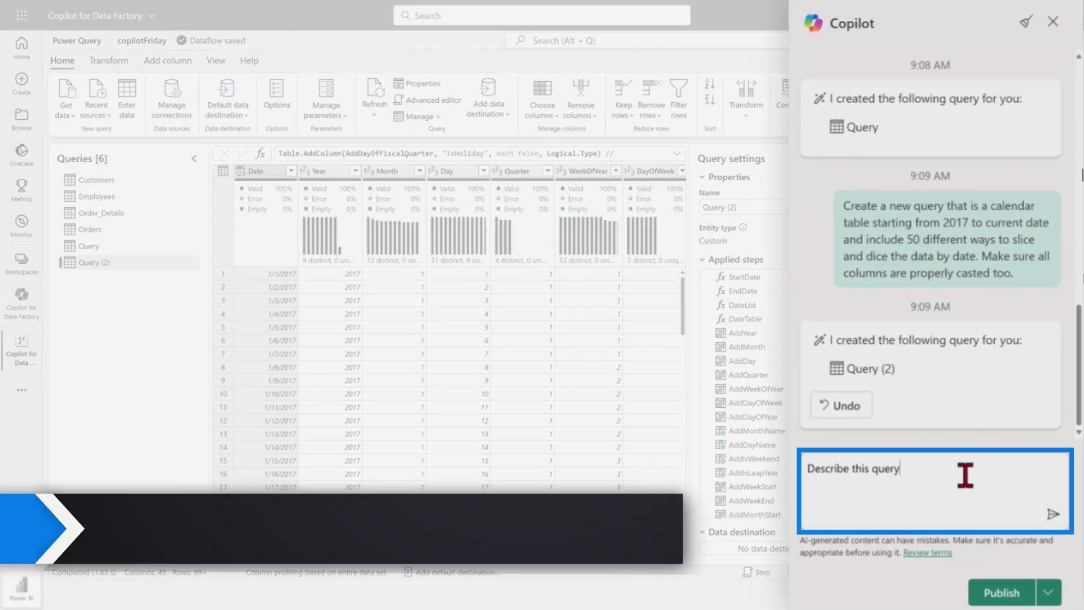
# Ask Copilot to describe Query (2), read its step-by-step explanation, and add it as descriptions
pyautogui.click(989, 479)
pyautogui.click(1052, 515)
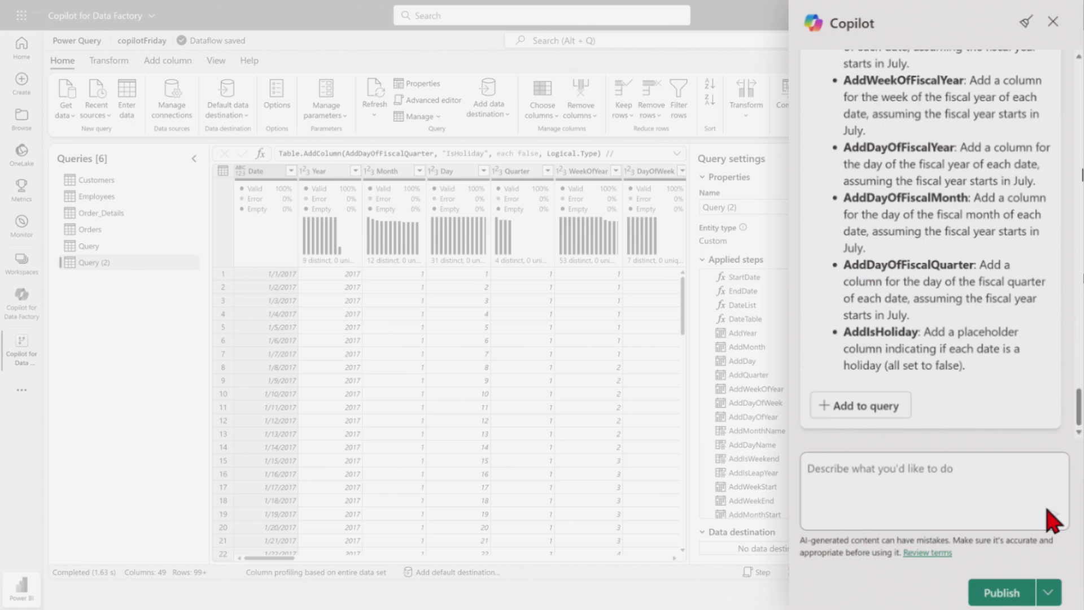
pyautogui.moveTo(1078, 407); pyautogui.dragTo(1077, 158)
pyautogui.scroll(-3, 884, 208)
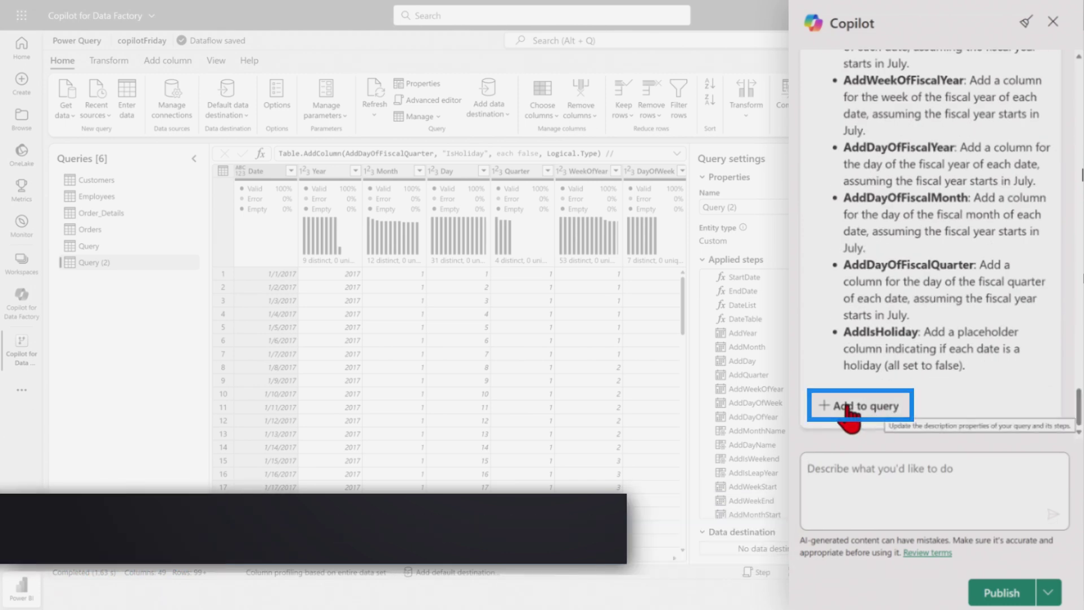
pyautogui.click(853, 405)
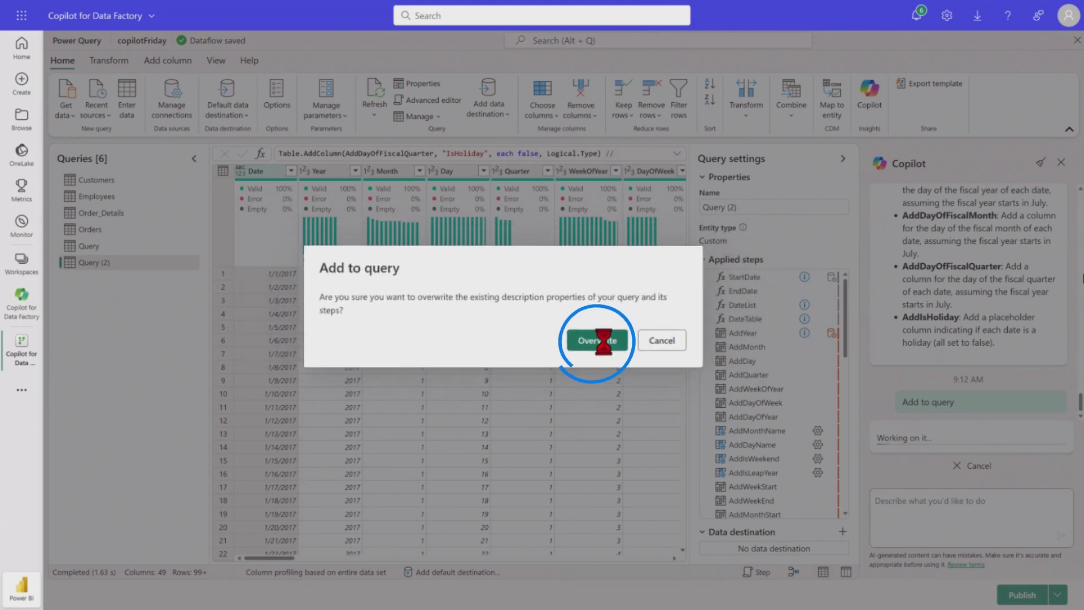
# Confirm overwriting the existing Query (2) and step descriptions with Copilot's explanation
pyautogui.click(629, 346)
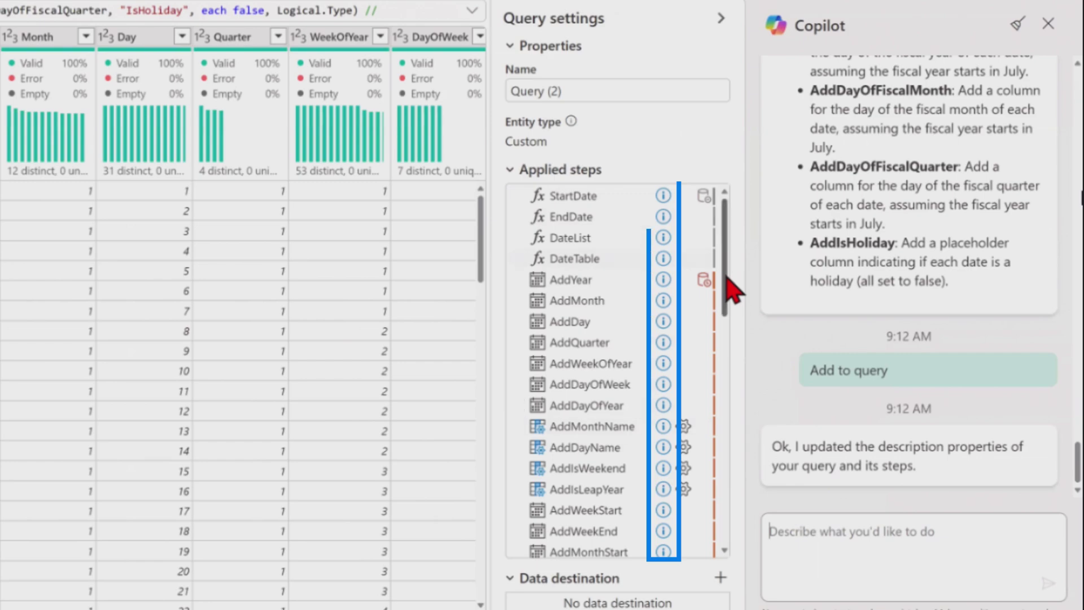
pyautogui.scroll(-10, 714, 373)
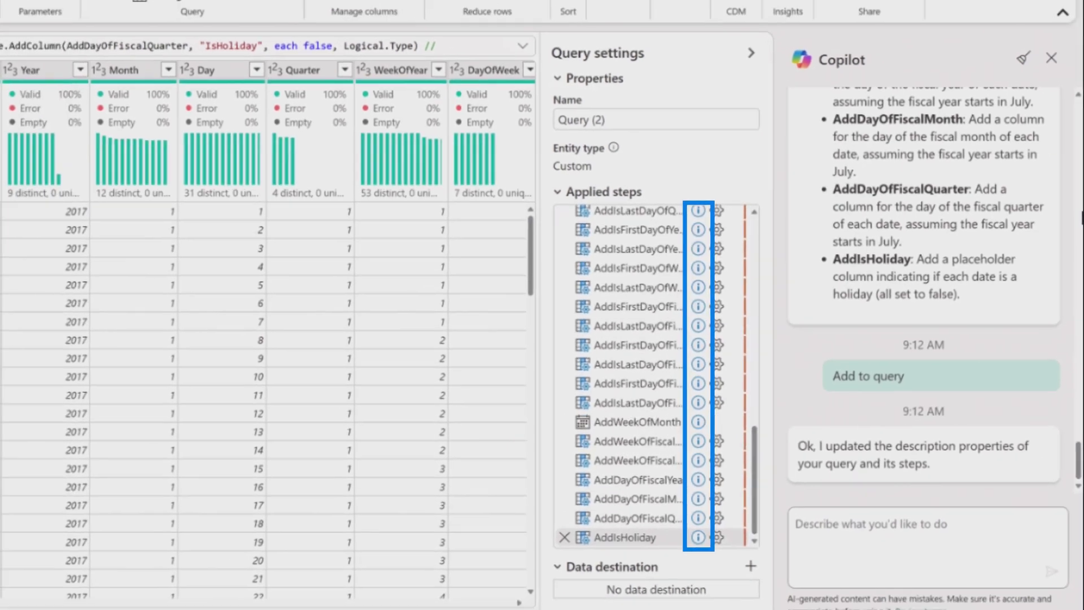
pyautogui.moveTo(135, 258)
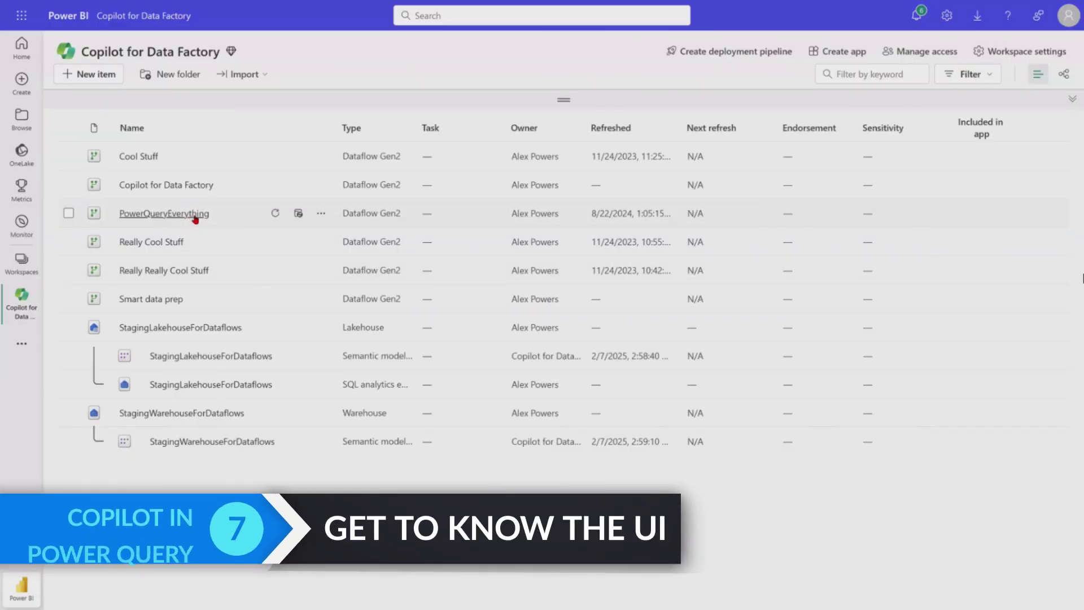
# Open the PowerQueryEverything dataflow, expand its query group, and hide Query settings on DimCustomers
pyautogui.click(189, 215)
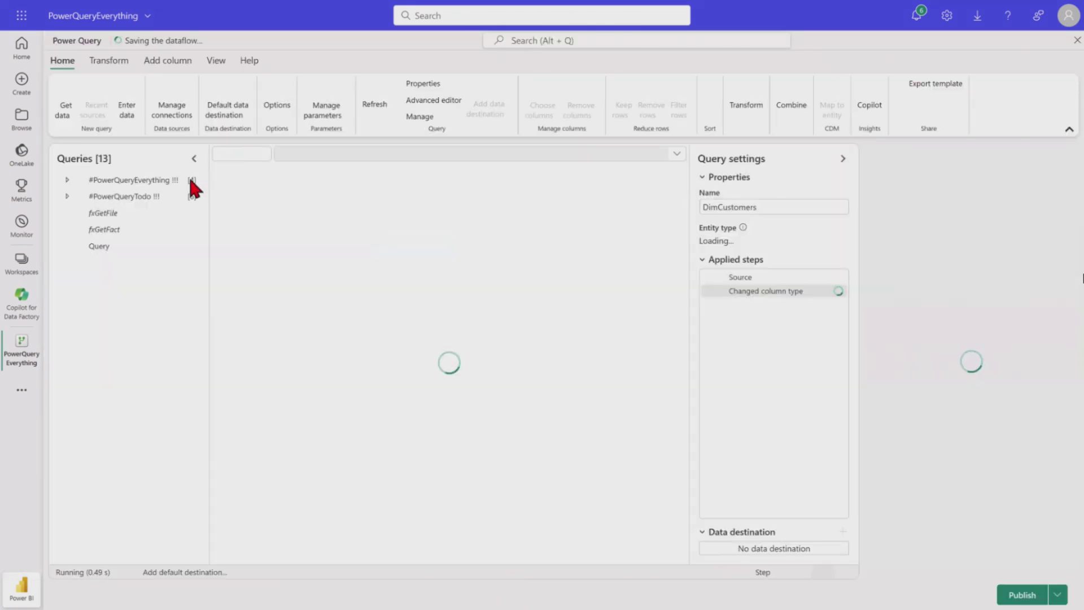
pyautogui.click(66, 179)
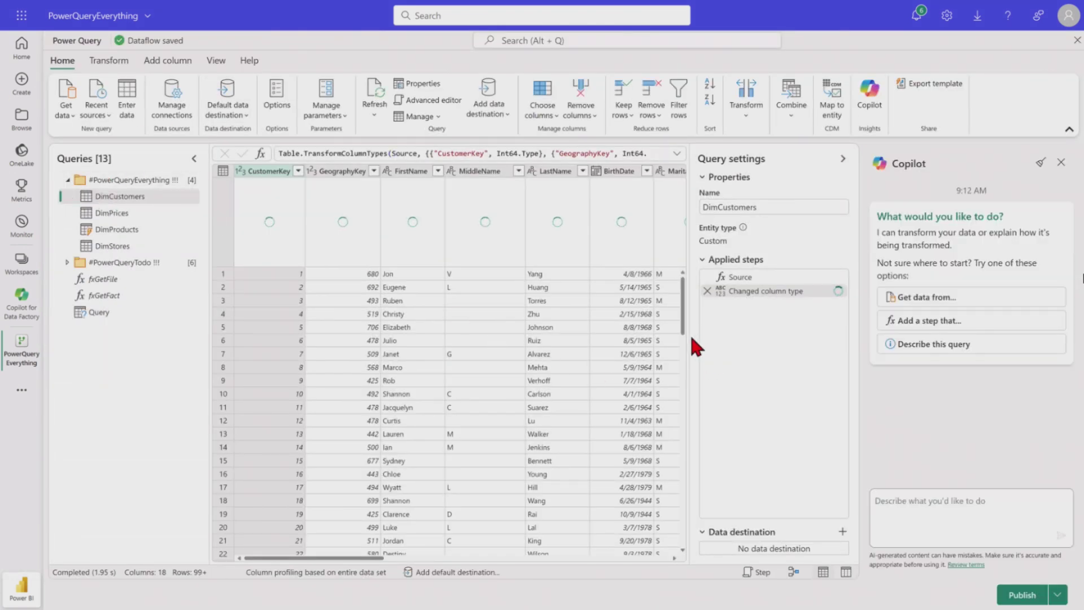
pyautogui.click(842, 159)
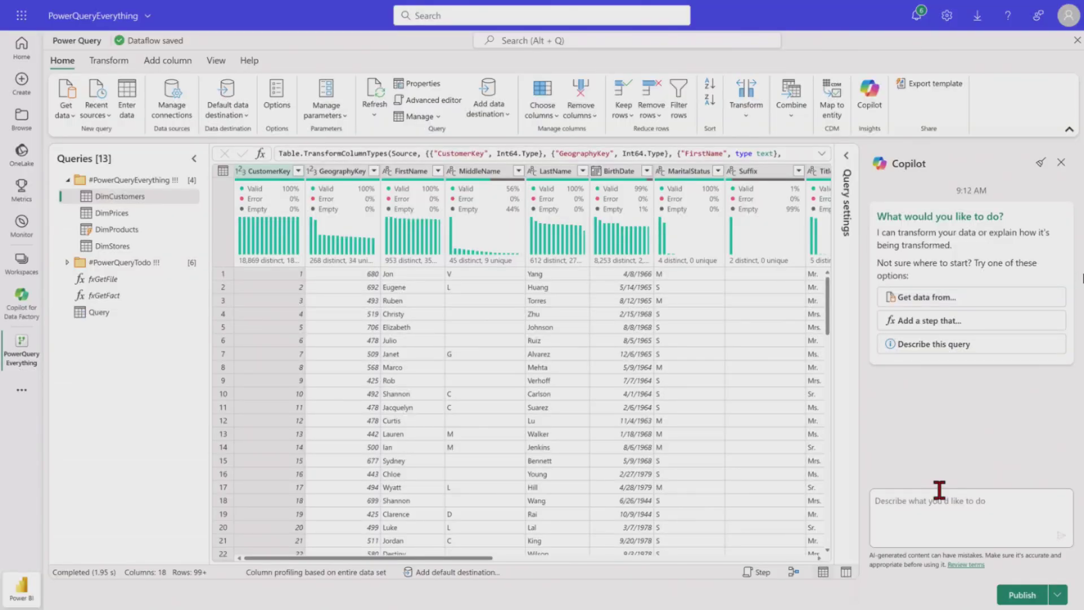
pyautogui.click(938, 491)
# Have Copilot filter DimCustomers to MaritalStatus 'M', then begin a username and company columns prompt
pyautogui.write('Only keep married customers')
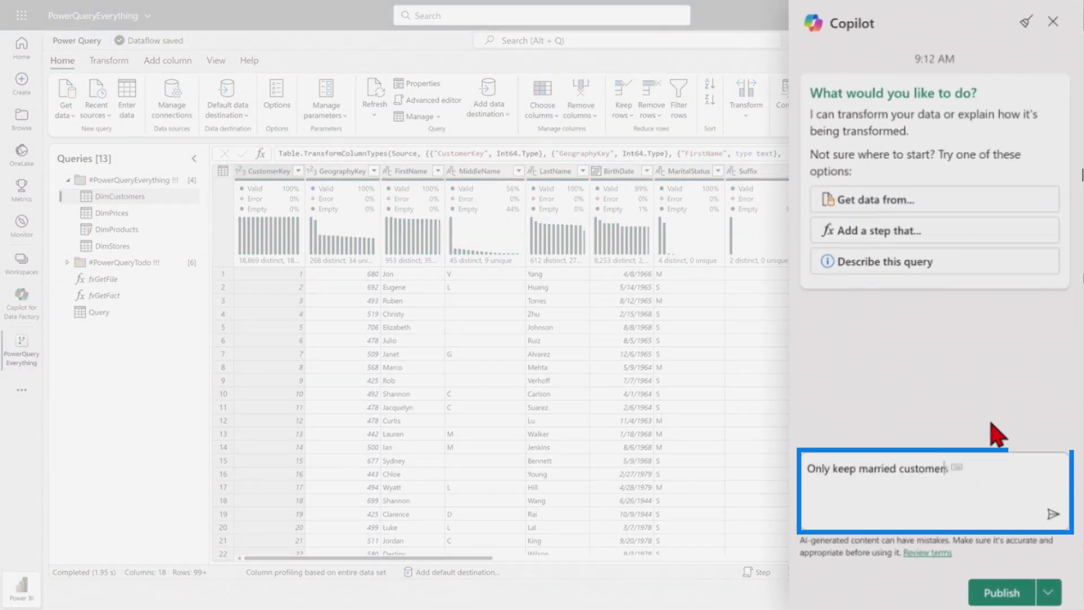
pyautogui.click(1051, 515)
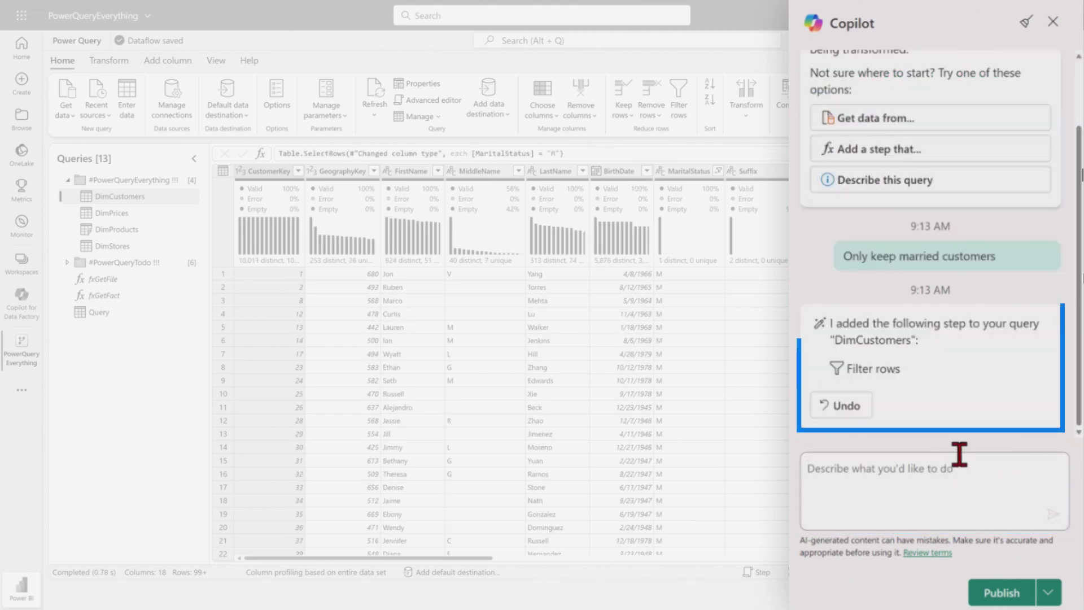
pyautogui.moveTo(844, 380)
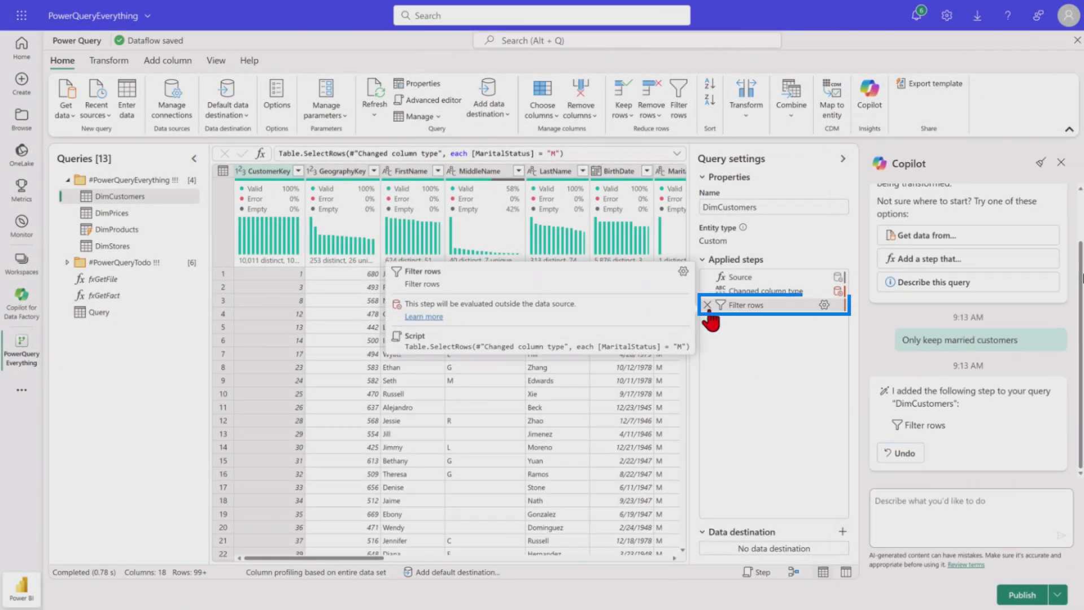
pyautogui.click(912, 501)
pyautogui.write('Cr')
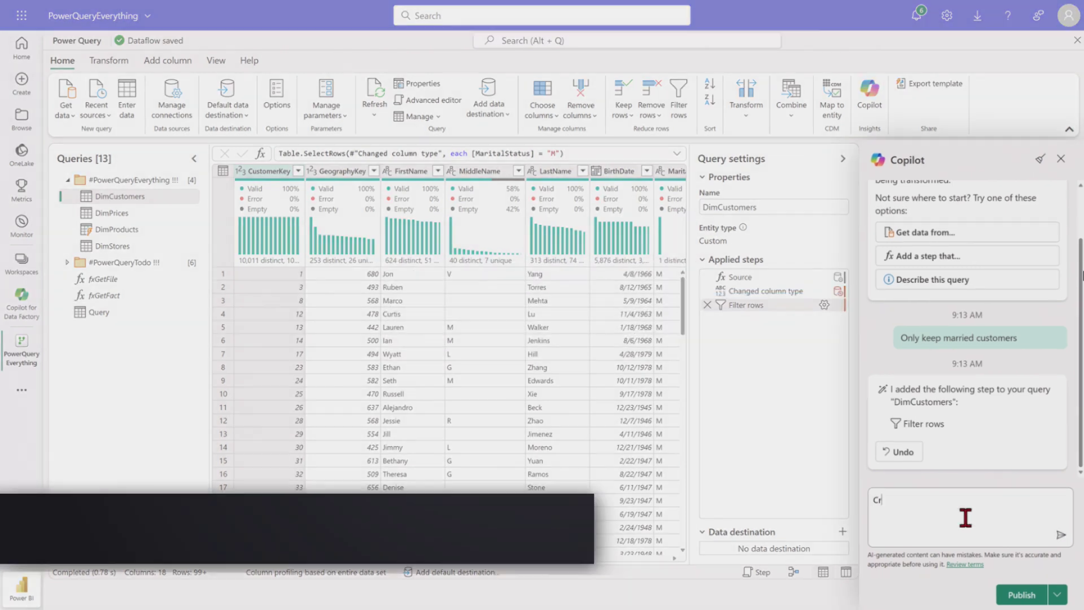
pyautogui.write('eate new columns that are the login by username and c')
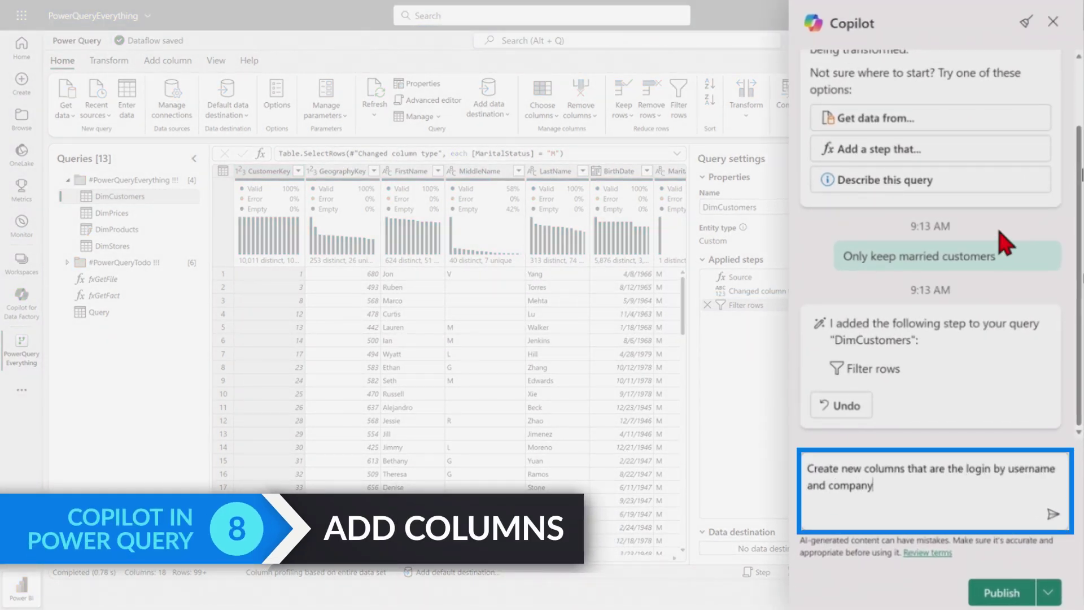
pyautogui.write('ompany')
# Submit the request splitting logins into Username and Company columns, and scroll to check them
pyautogui.click(1051, 512)
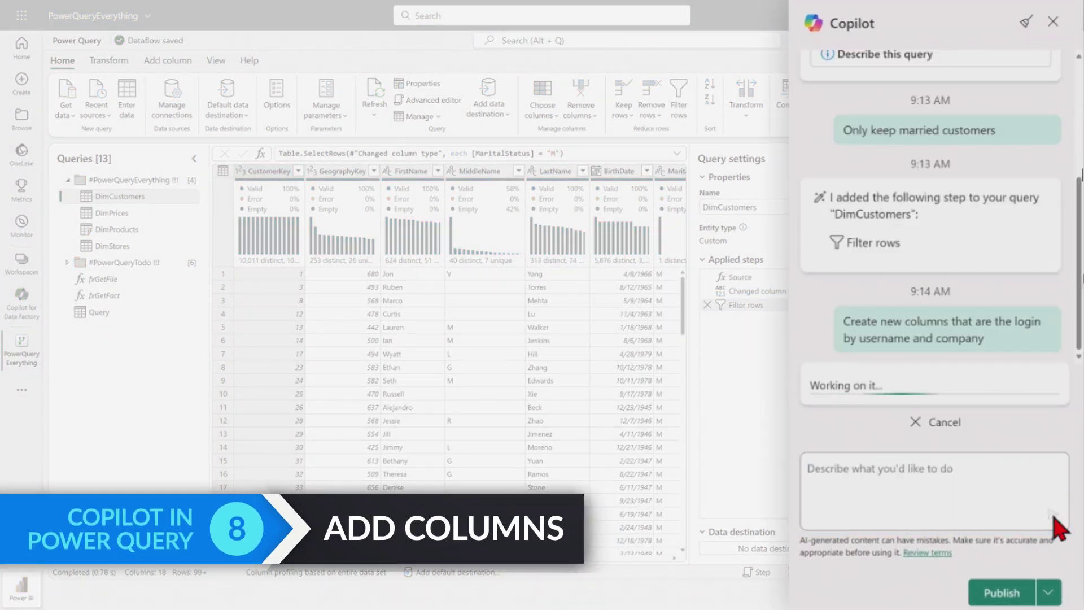
pyautogui.moveTo(508, 557); pyautogui.dragTo(673, 558)
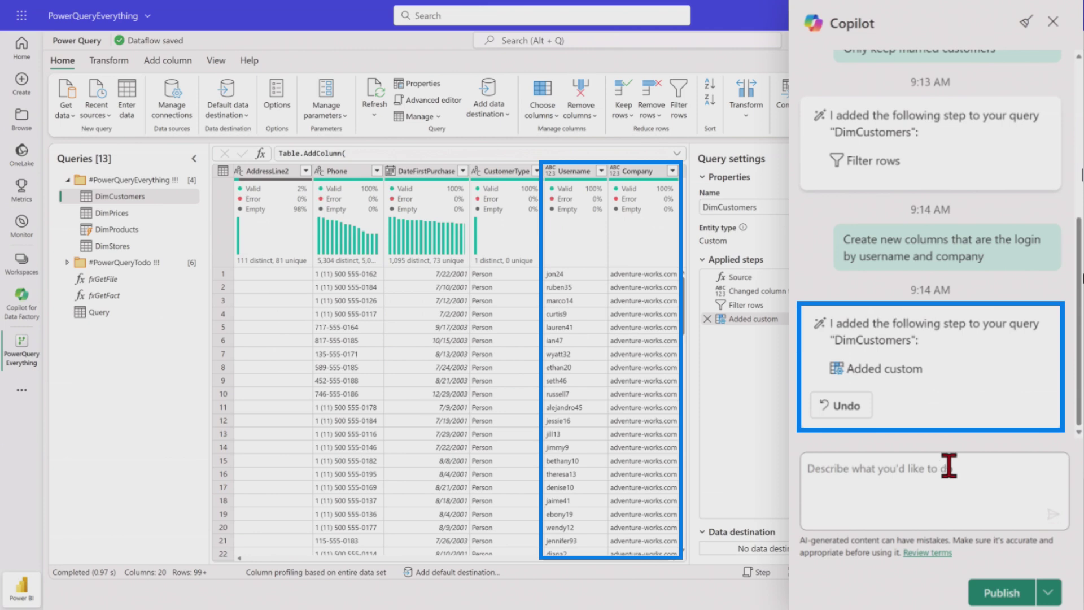
pyautogui.moveTo(594, 556); pyautogui.dragTo(453, 564)
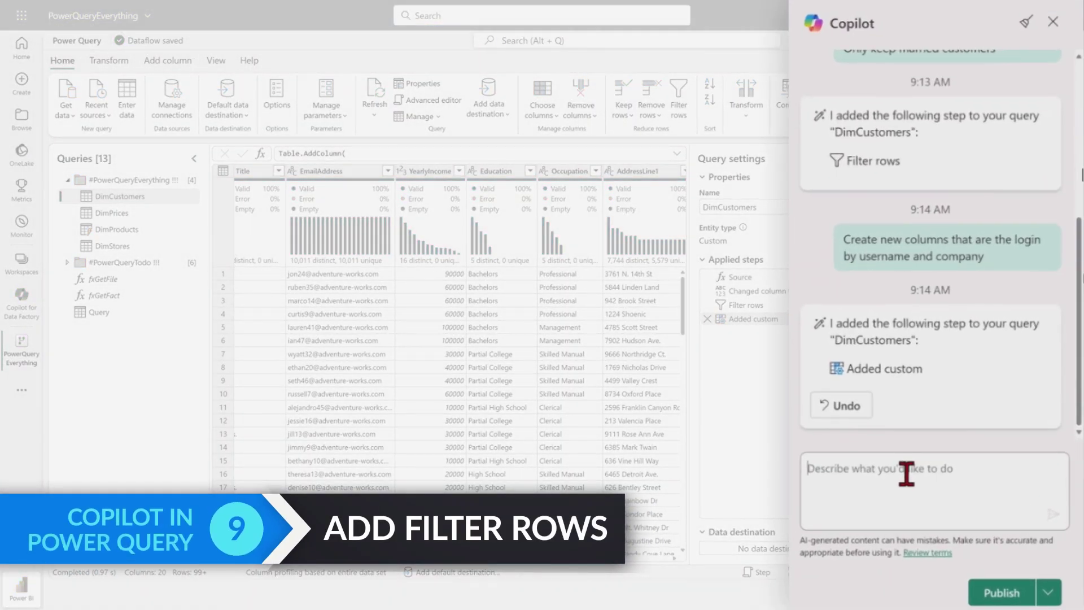
# Ask Copilot to keep rows with Education Bachelors, Occupation Professional and Title Mrs
pyautogui.write('Keep the rows where: Education is Bachelors')
pyautogui.hotkey('shift', 'Return')
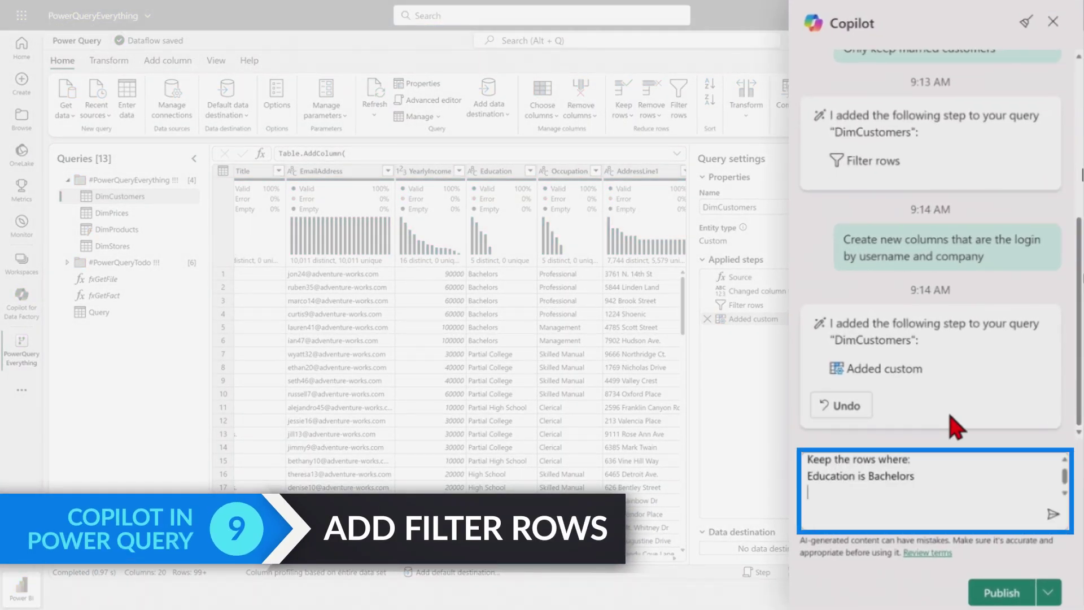
pyautogui.write('Occupation is Professional')
pyautogui.hotkey('shift', 'Return')
pyautogui.write('T')
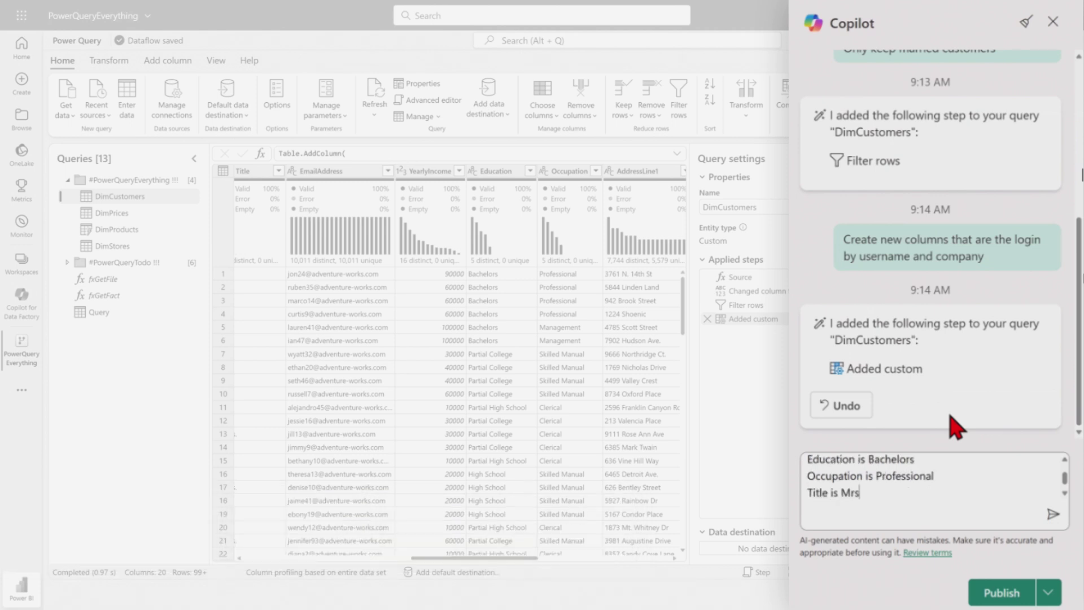
pyautogui.write('itle is Mrs')
pyautogui.click(1051, 515)
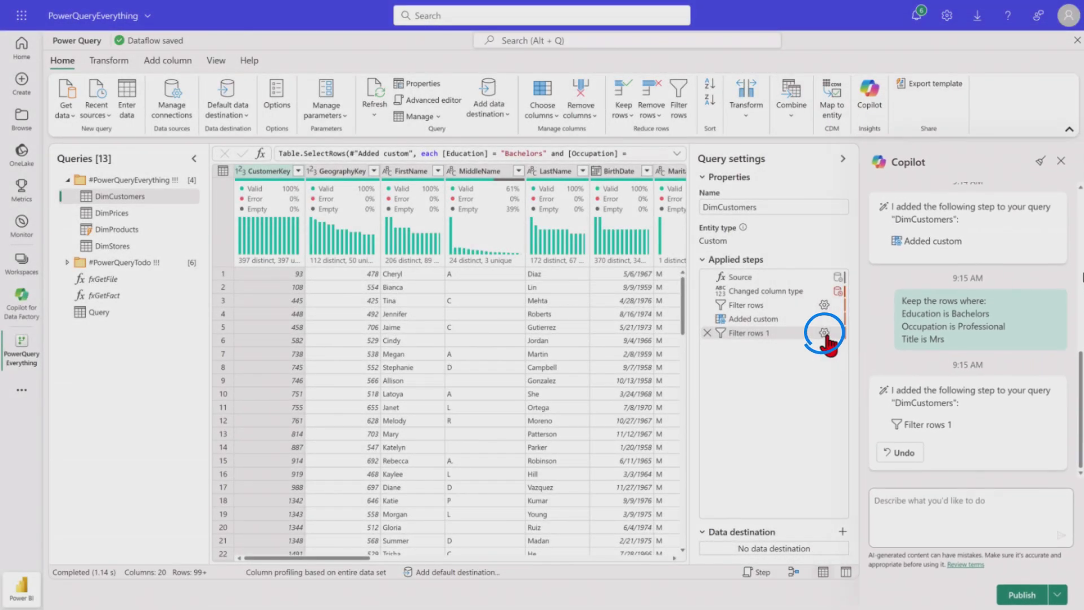
pyautogui.click(827, 334)
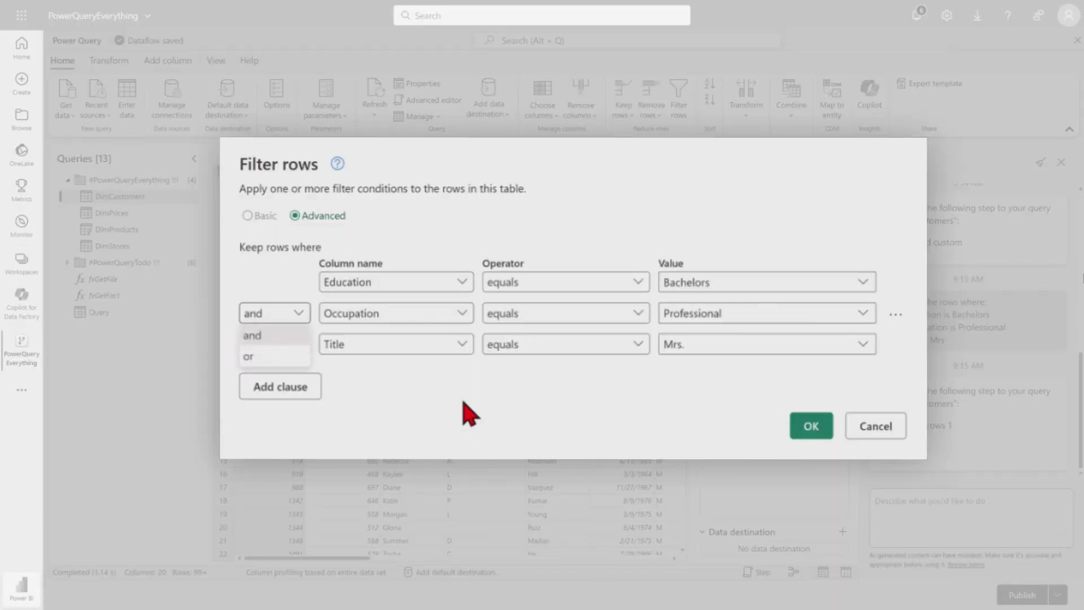
pyautogui.click(512, 432)
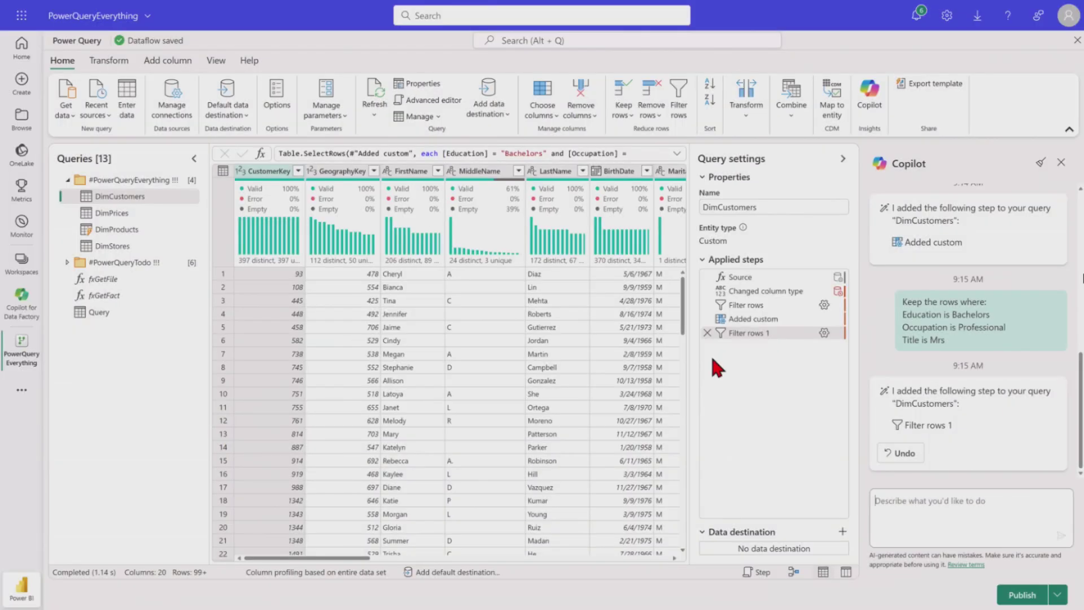
# For DimPrices, draft a Copilot request to promote headers, unpivot dates, and output Item, Date, Amount sorted descending
pyautogui.click(131, 210)
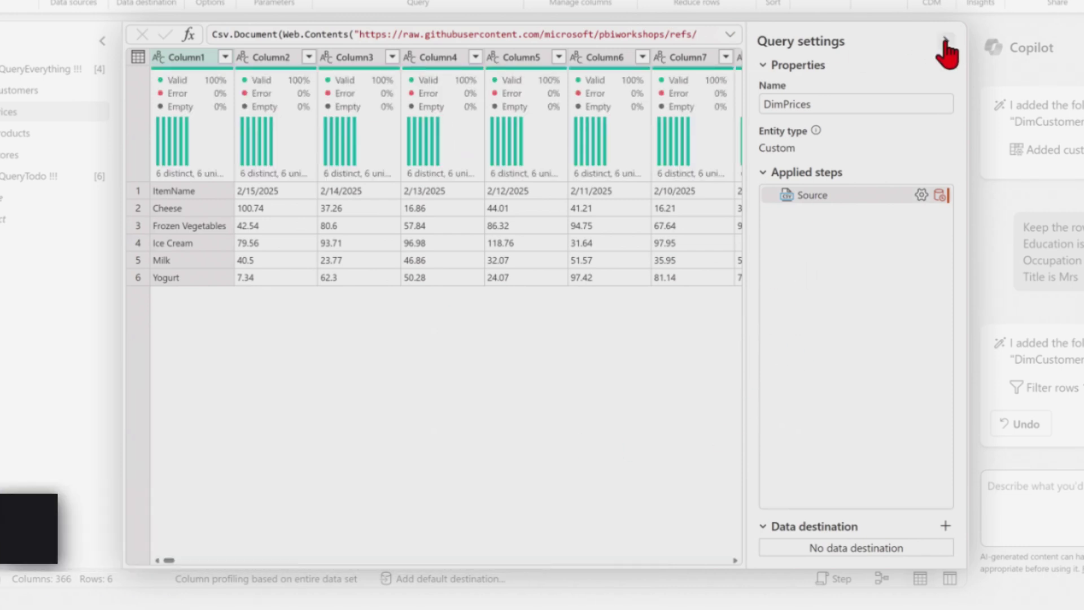
pyautogui.click(945, 41)
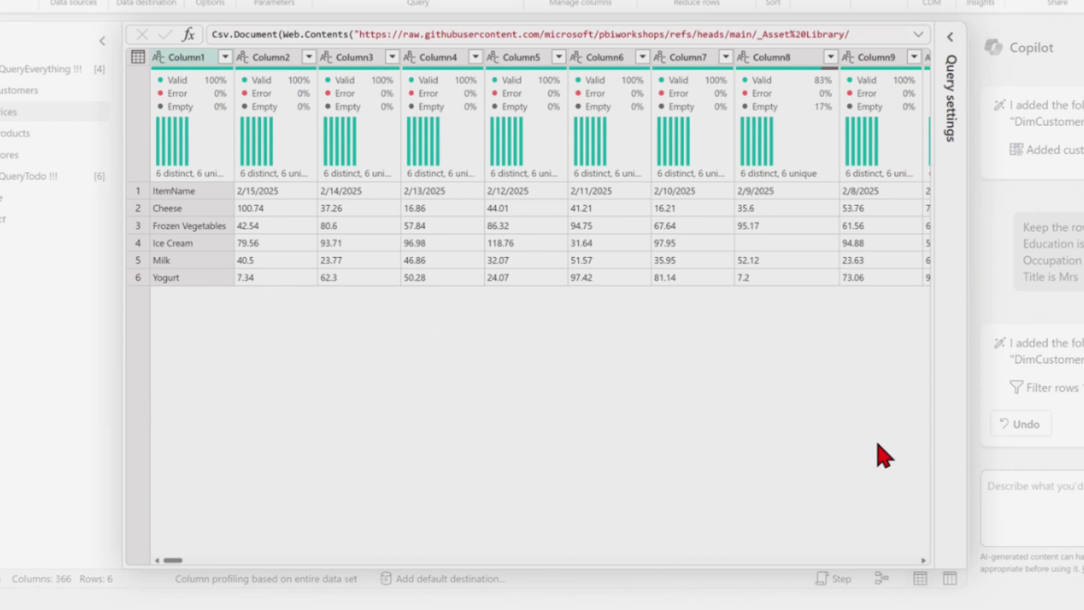
pyautogui.click(1033, 500)
pyautogui.write('Do everything in this list:')
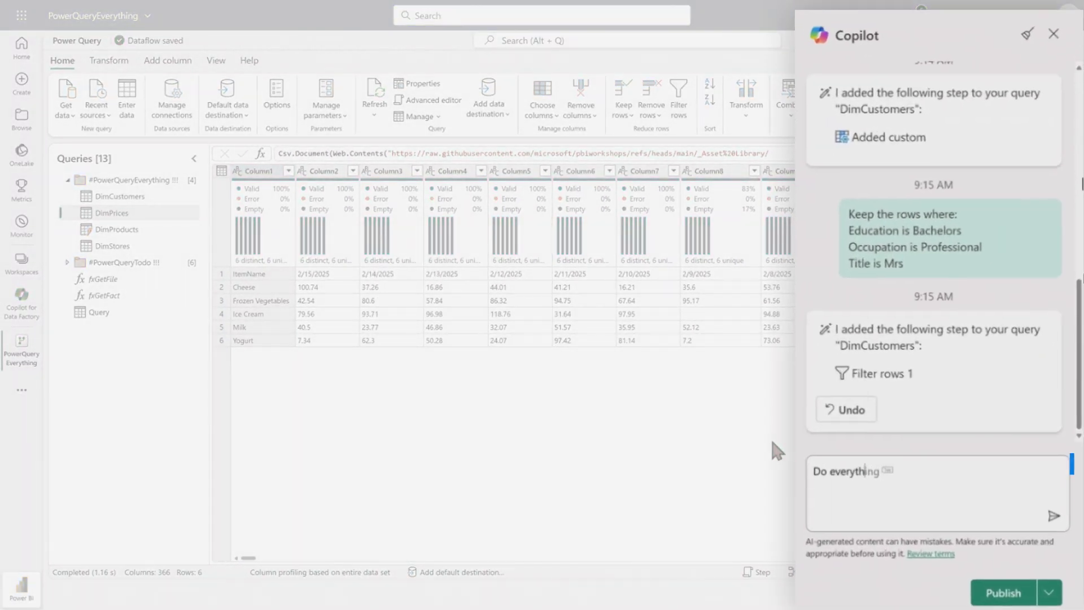
pyautogui.hotkey('shift', 'Return')
pyautogui.write('1. Make the first ')
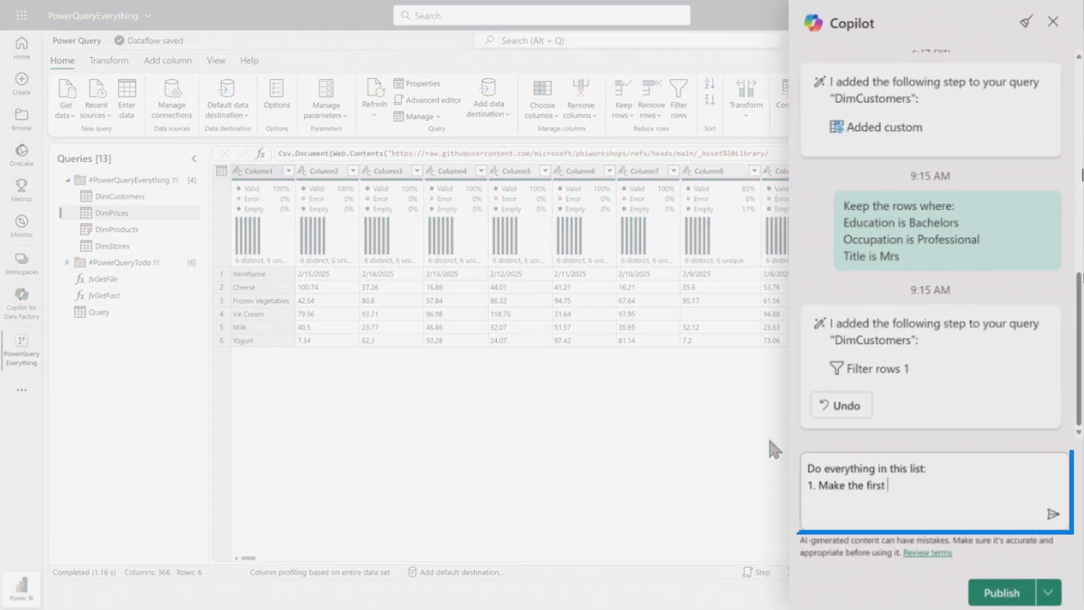
pyautogui.write('row my headers and then turn all my columns into rows,')
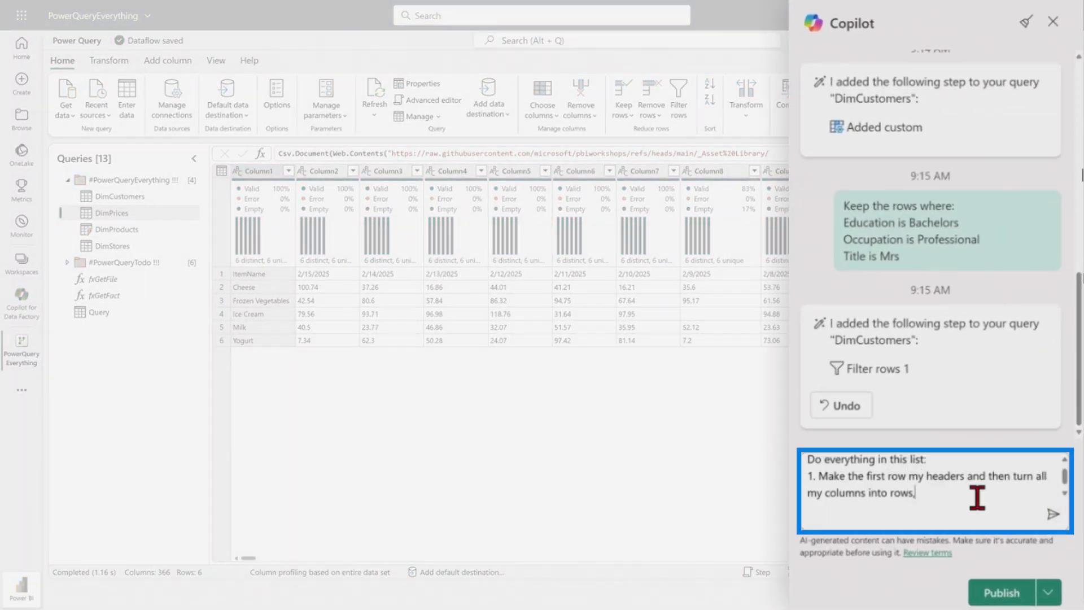
pyautogui.write(' expect for the Items.')
pyautogui.hotkey('shift', 'Return')
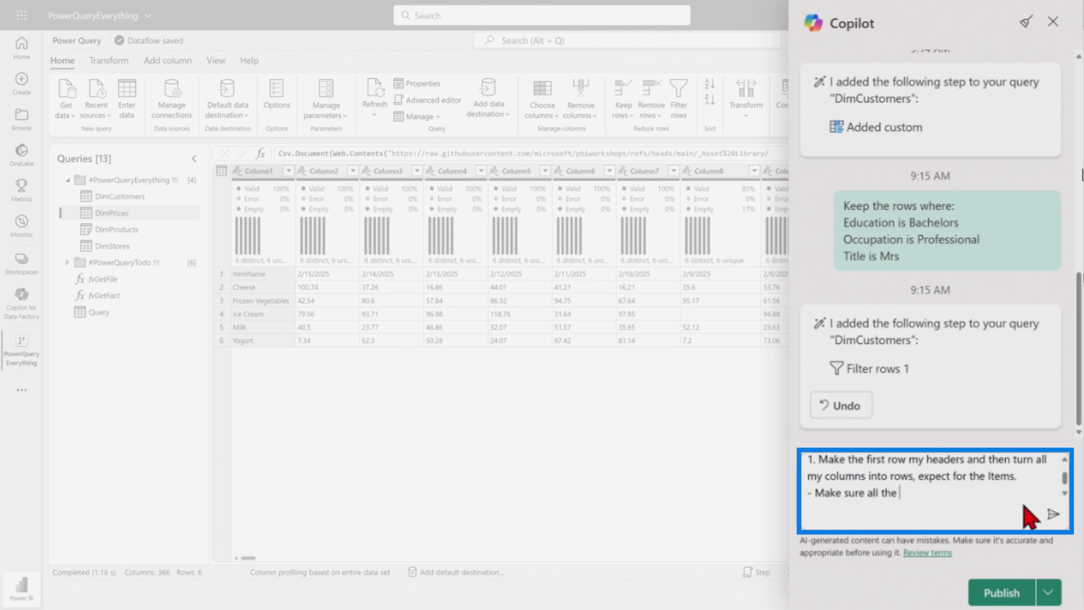
pyautogui.write('o.')
pyautogui.hotkey('shift', 'Return')
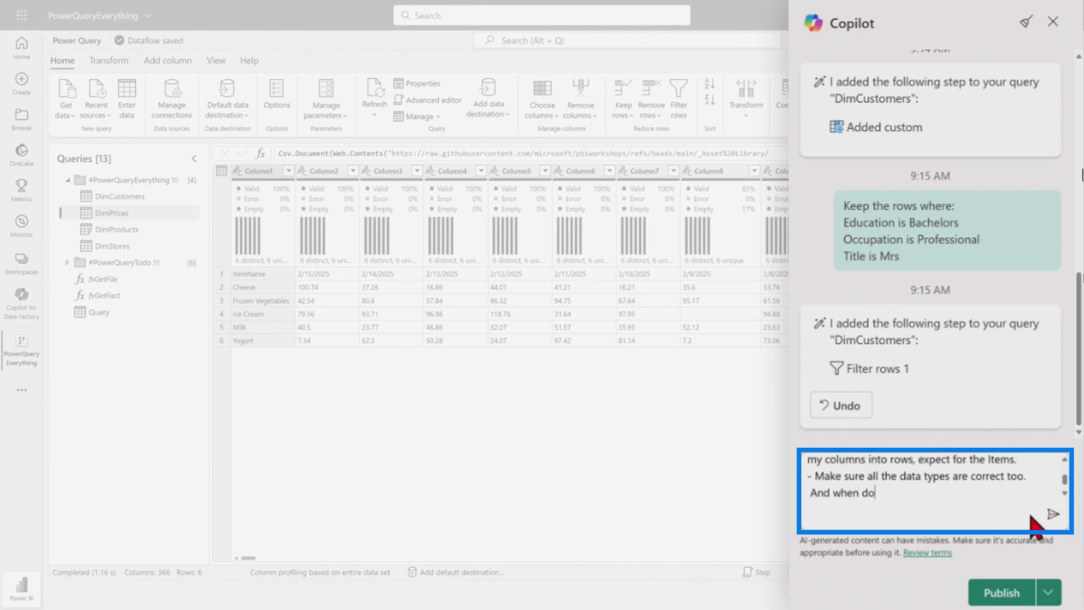
pyautogui.write('med Item, Date, ')
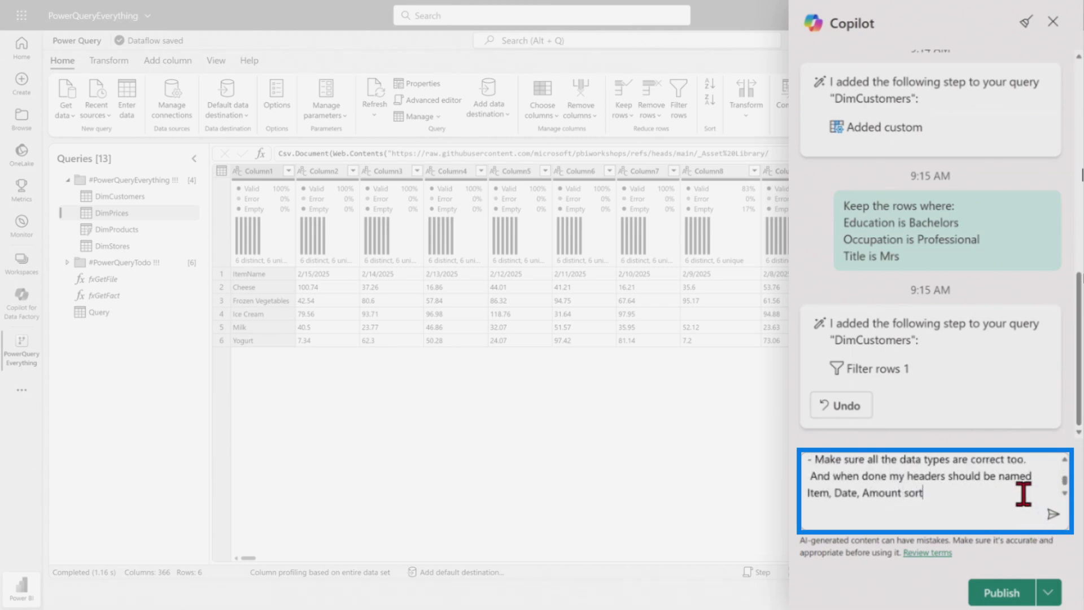
pyautogui.write('Amount sorted by amount in DESC.')
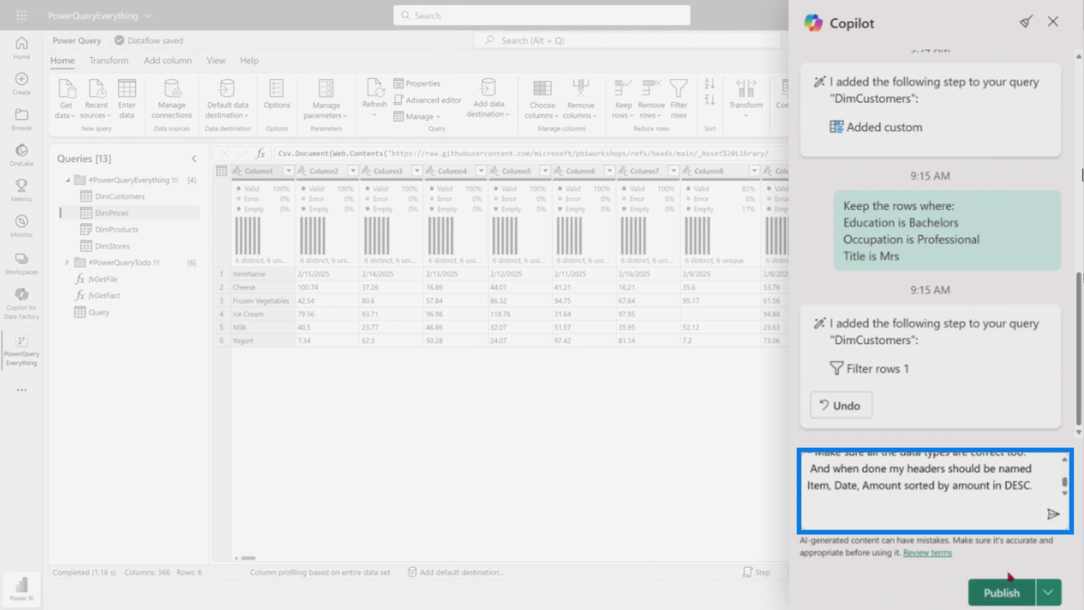
# Submit the DimPrices reshape request, review the result, then switch to the DimProduct_raw query
pyautogui.click(1052, 515)
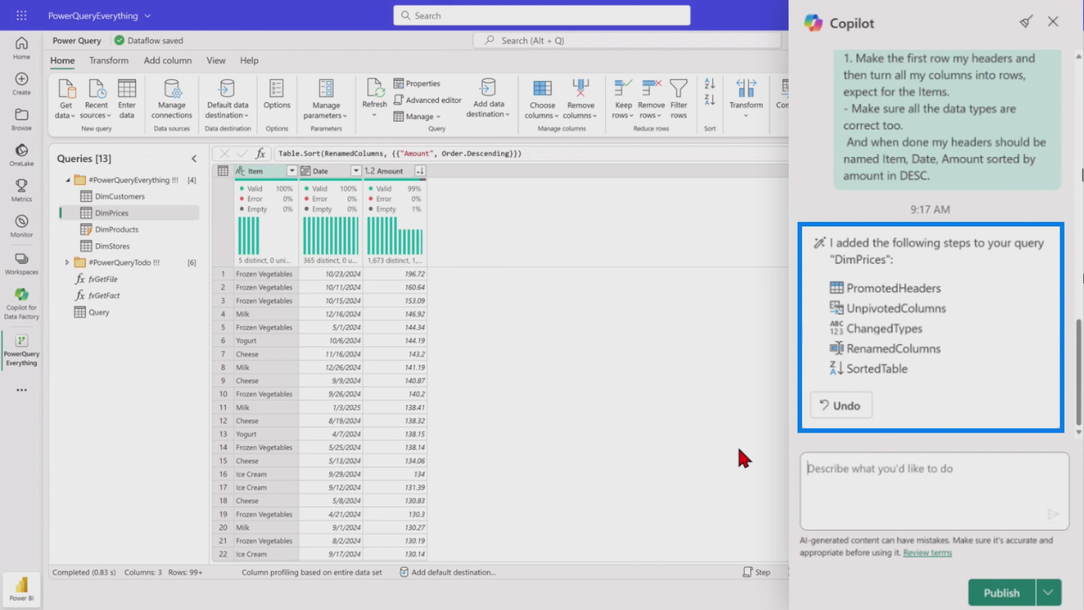
pyautogui.scroll(1, 931, 226)
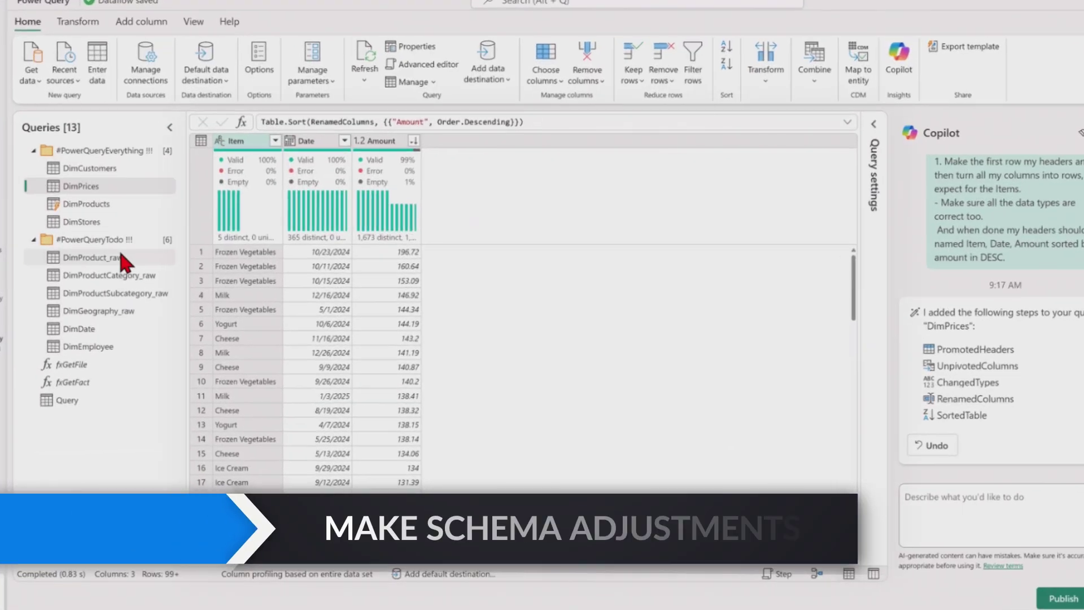
pyautogui.click(113, 279)
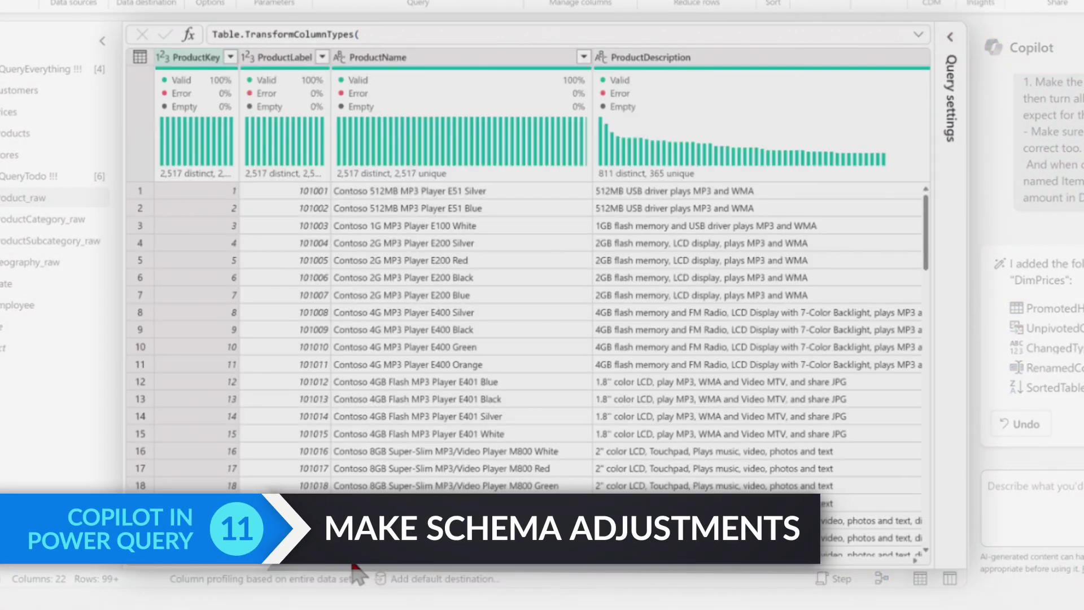
# Ask Copilot to keep ProductKey but dynamically remove any columns named with key, id or label
pyautogui.moveTo(350, 563); pyautogui.dragTo(484, 562)
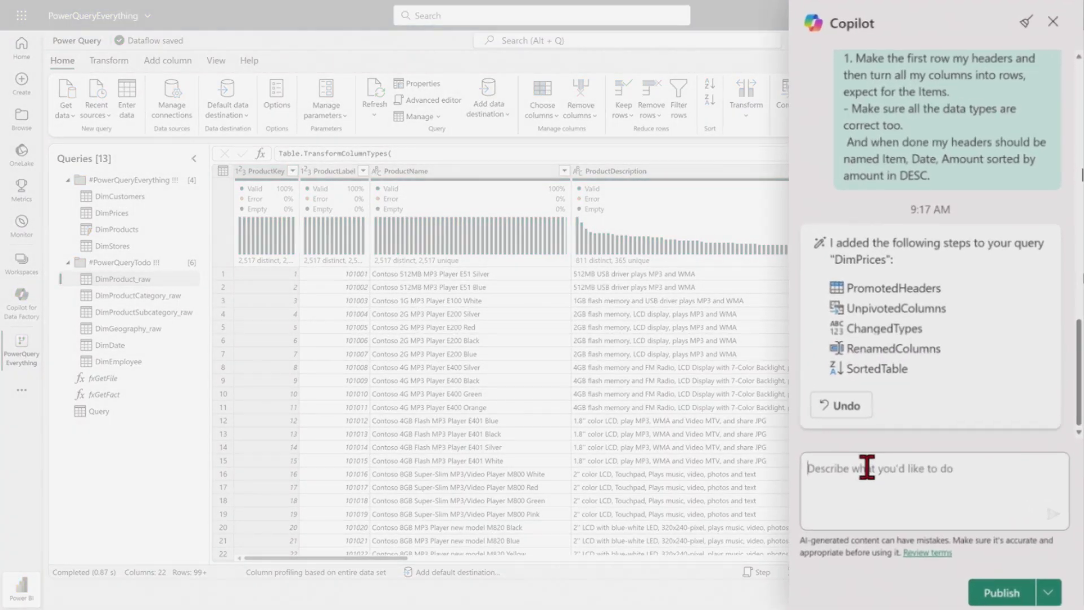
pyautogui.click(867, 467)
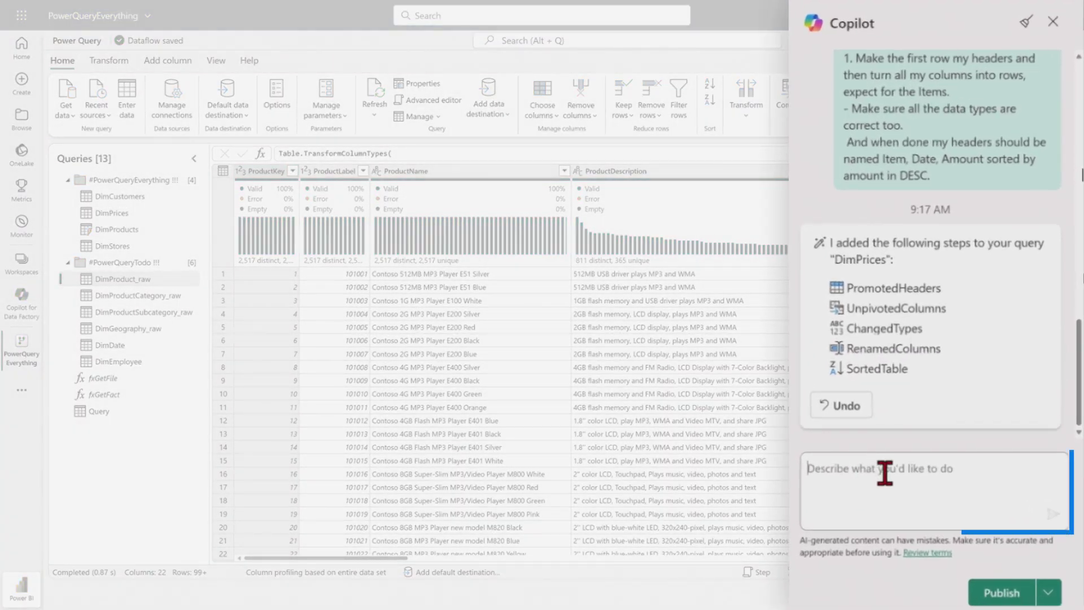
pyautogui.write('Keep the ProductKey in my table, but dynami')
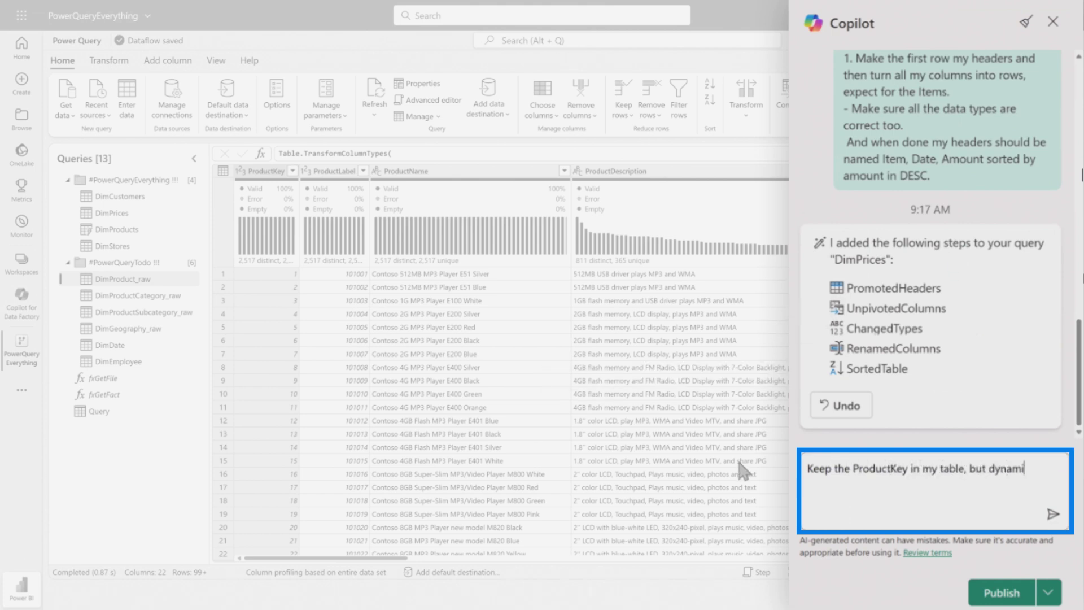
pyautogui.write('cally remove any column names with key, id or label suffixes.')
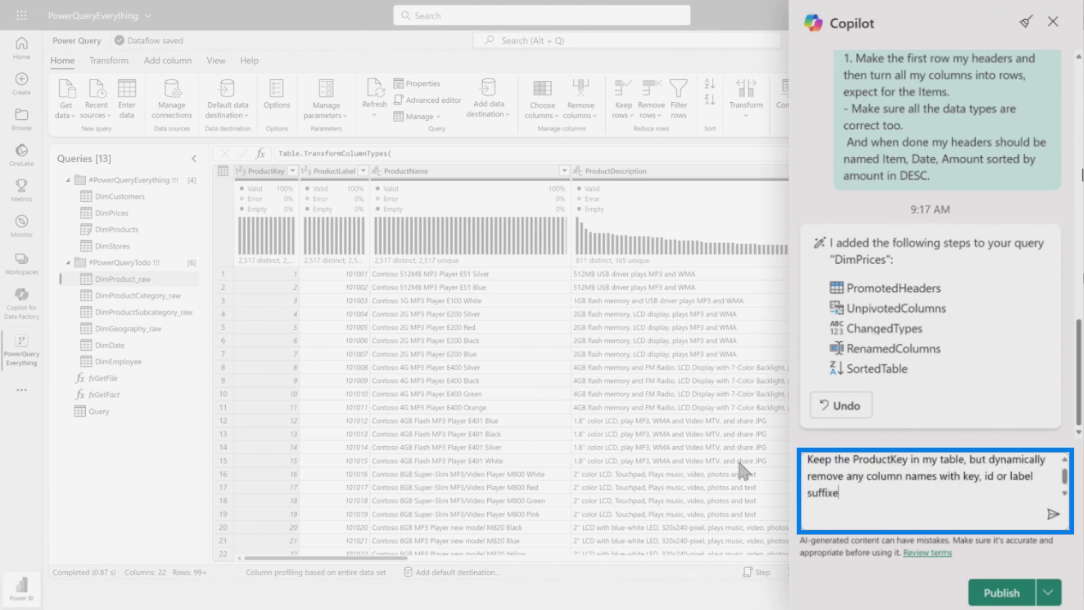
pyautogui.click(1051, 517)
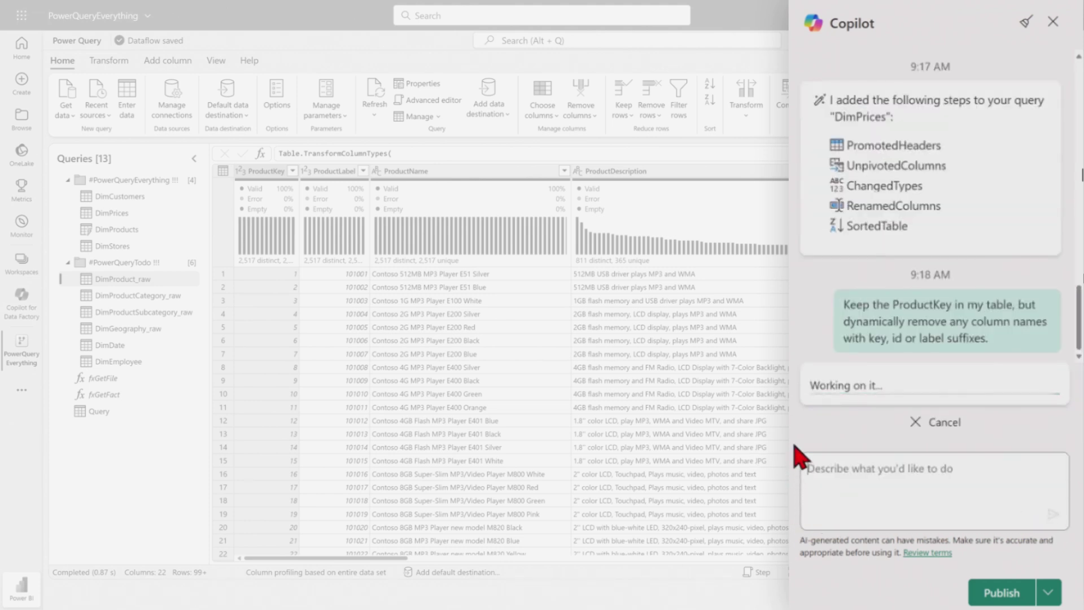
# Expand the formula bar to read Copilot's generated Choose columns step for DimProduct_raw
pyautogui.moveTo(867, 379)
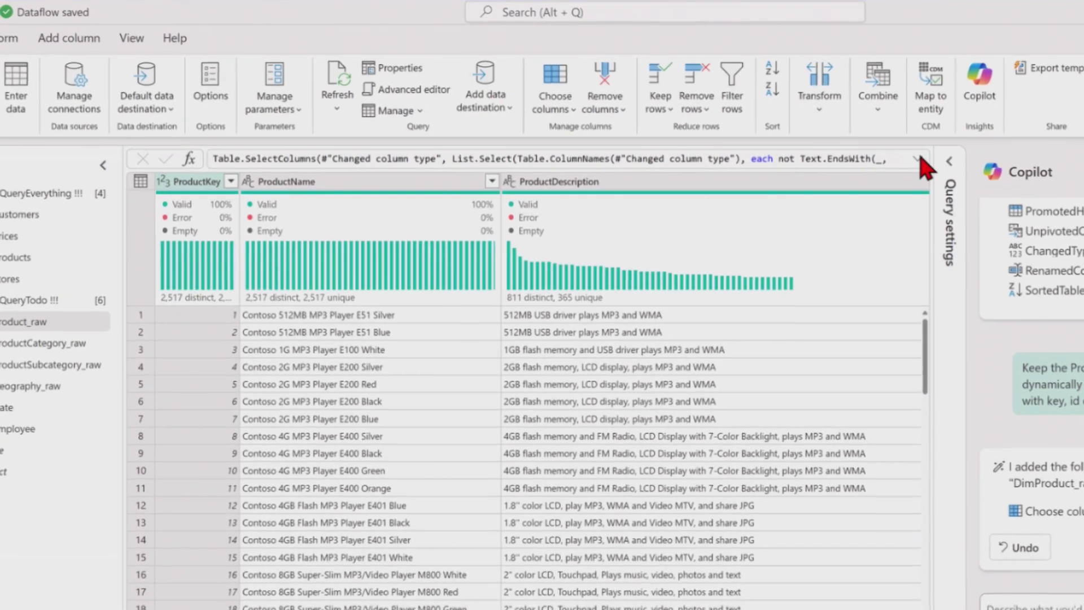
pyautogui.click(822, 153)
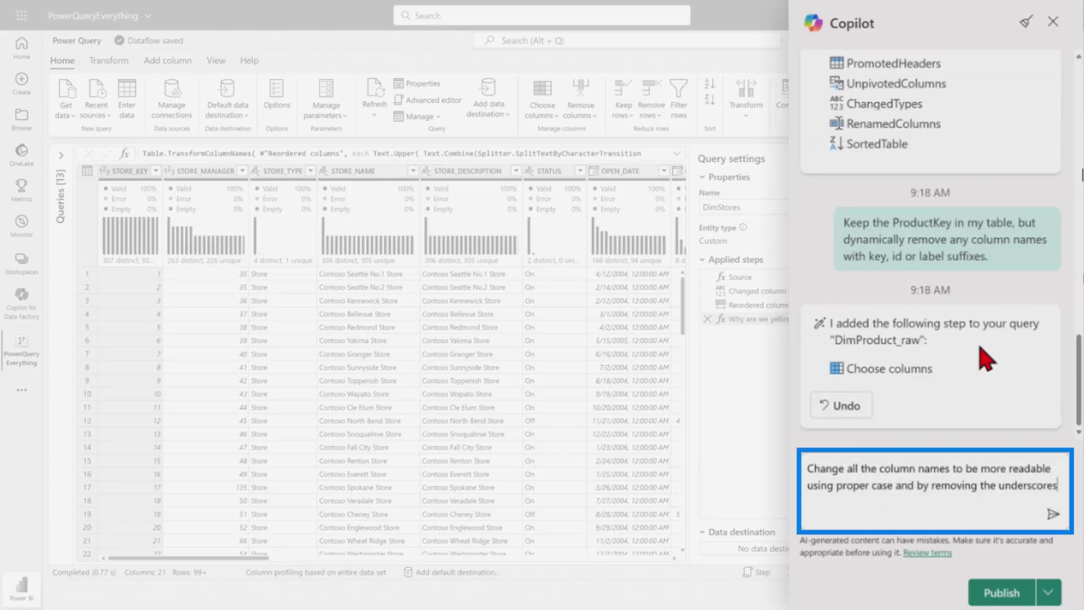
# Submit the Copilot prompt to make DimStores column names proper case without underscores
pyautogui.click(1053, 517)
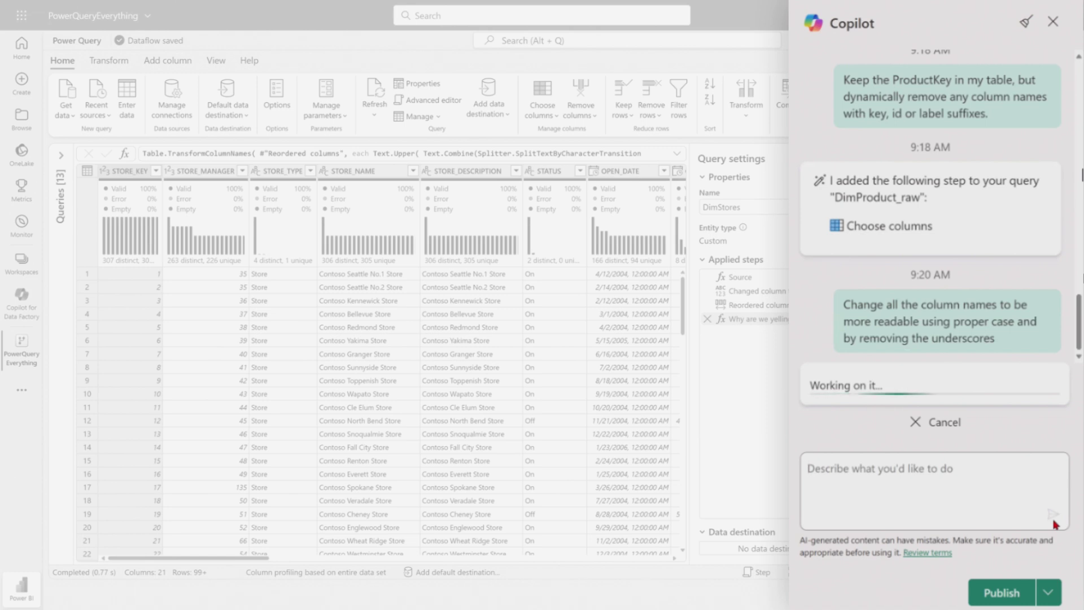